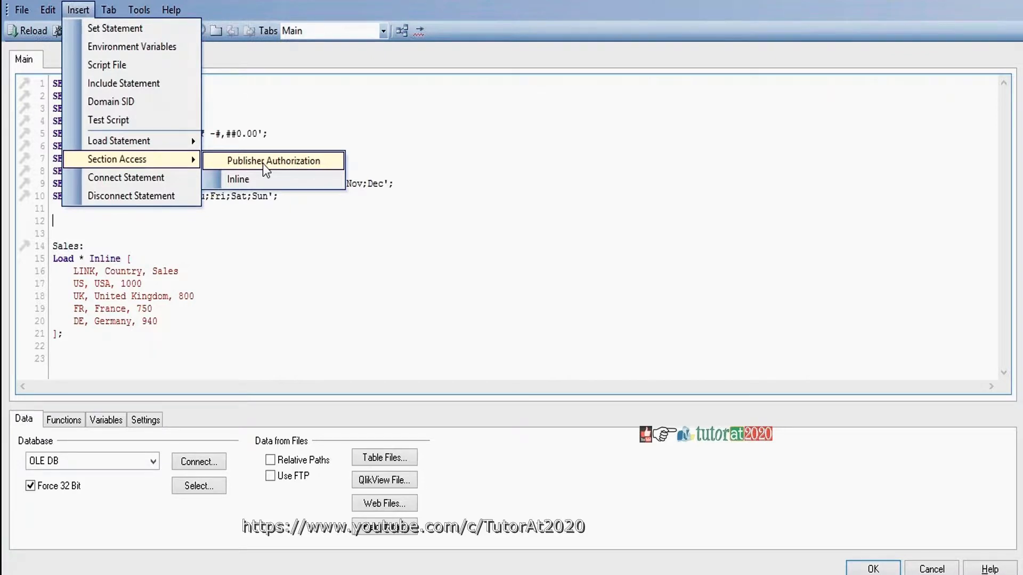
Insert an inline Section Access table with ACCESS, USERID and PASSWORD fields, leaving out OMIT
left_click(242, 182)
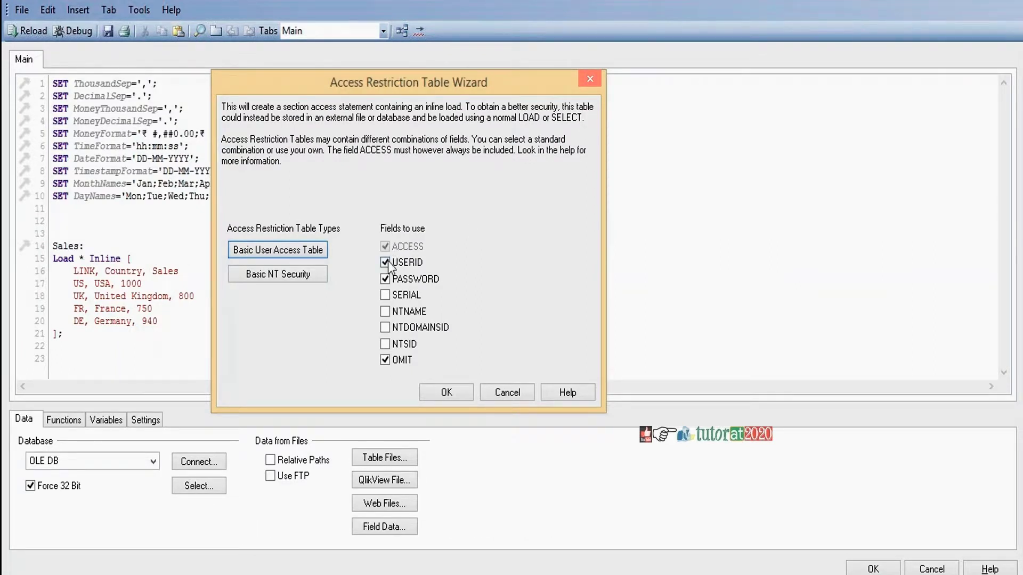
left_click(385, 361)
left_click(449, 393)
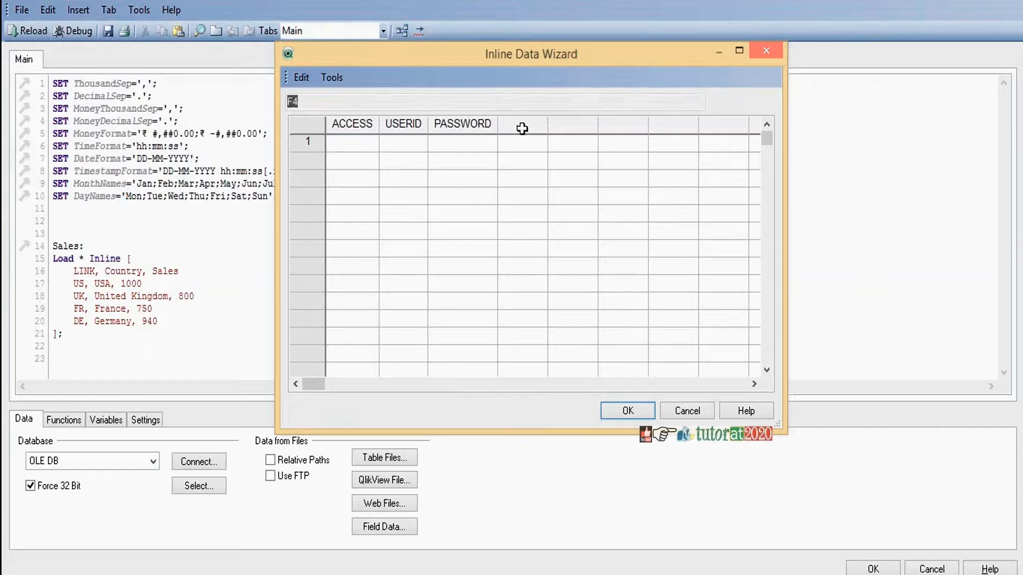
Name the fourth column LINK and enter the ADMIN row with its user ID and password
type("LINK")
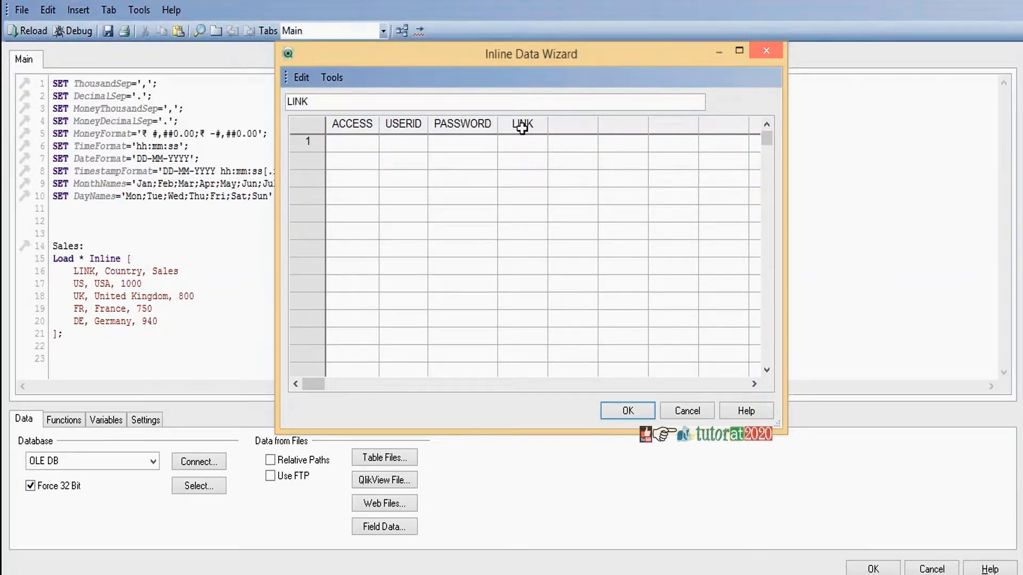
left_click(360, 146)
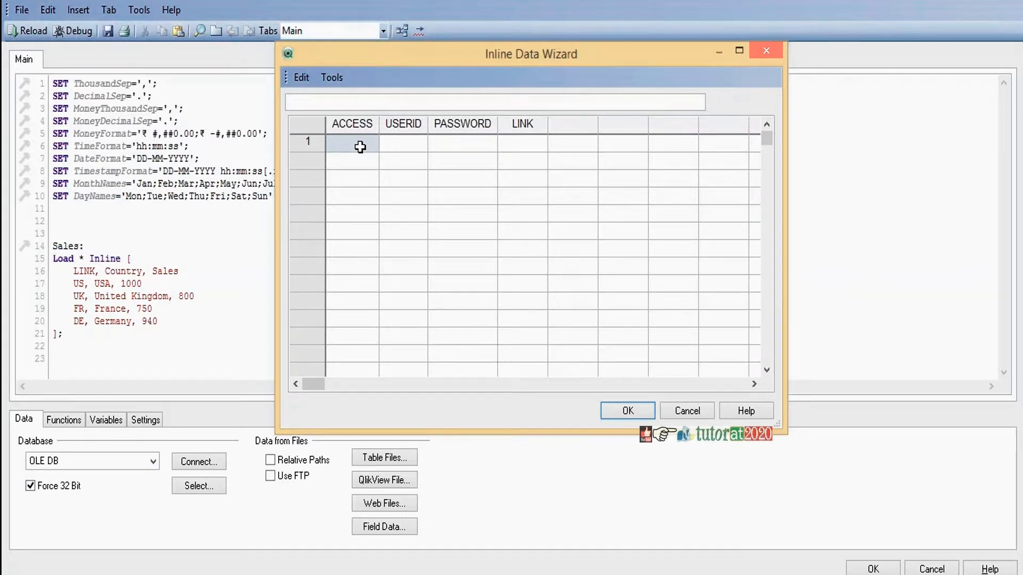
type("ADMIN")
key("Tab")
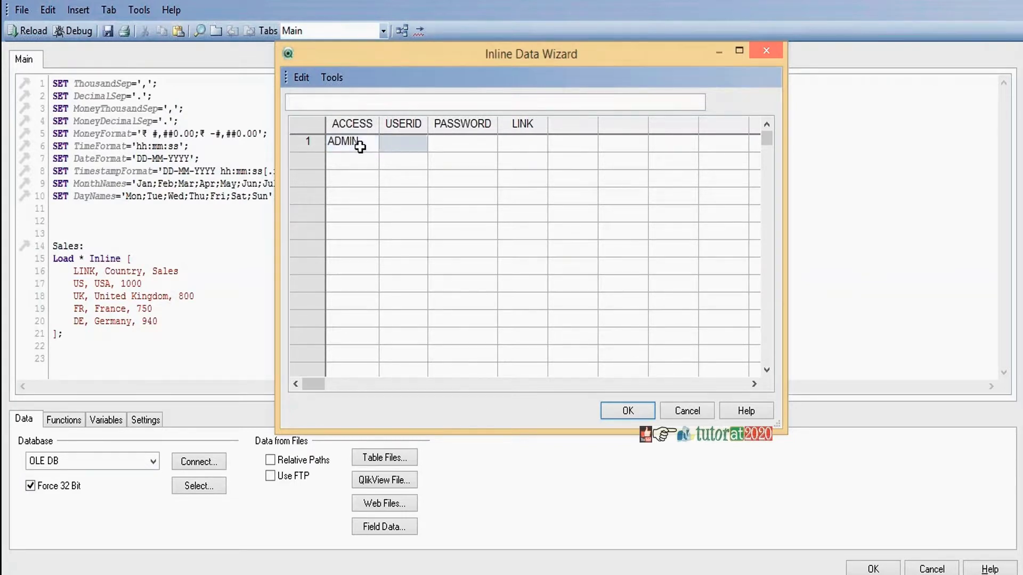
type("admin")
key("Tab")
type("admin")
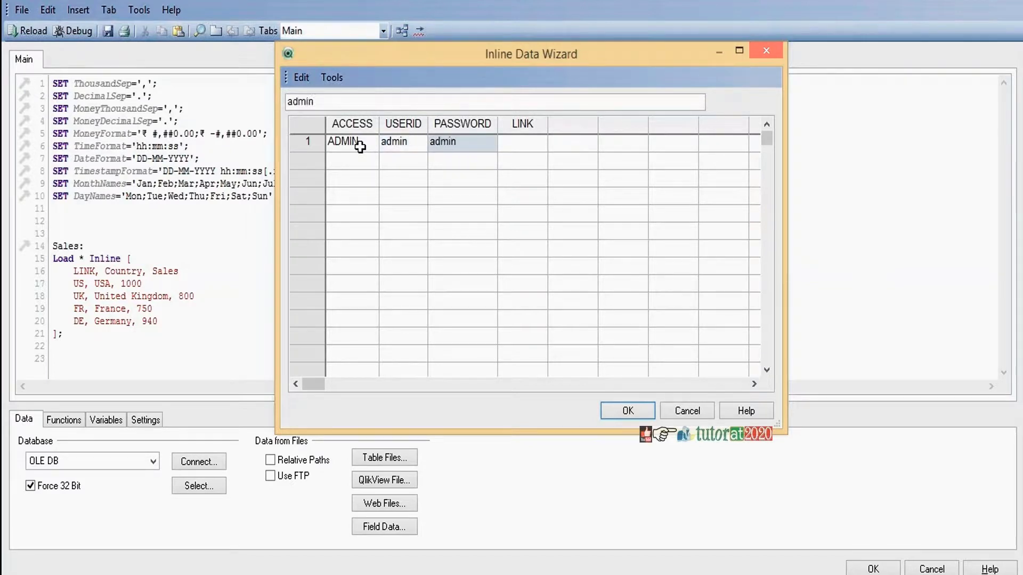
key("Tab")
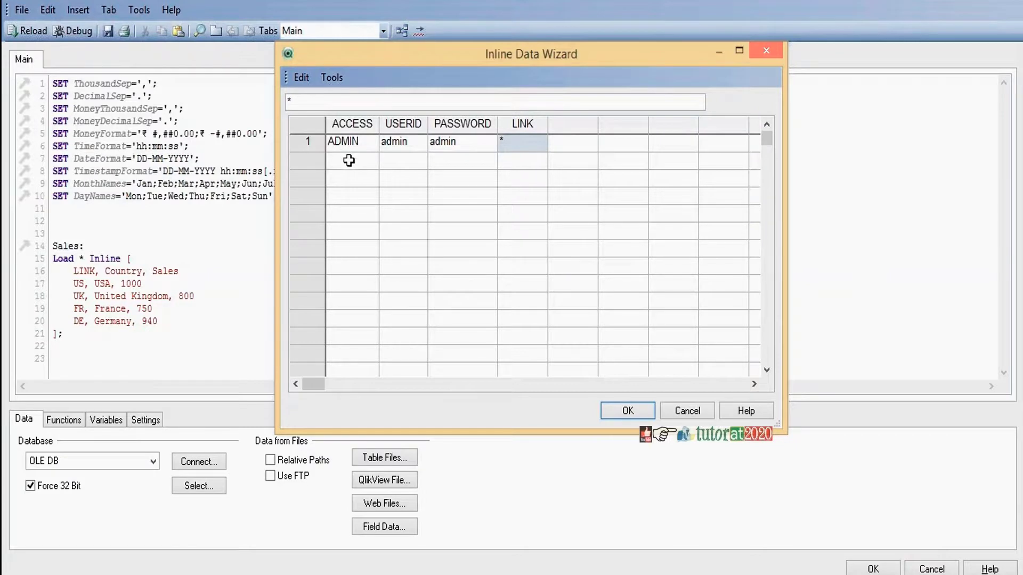
Add a USER row for the first user with ID and password, linked to US
left_click(349, 160)
type("USER")
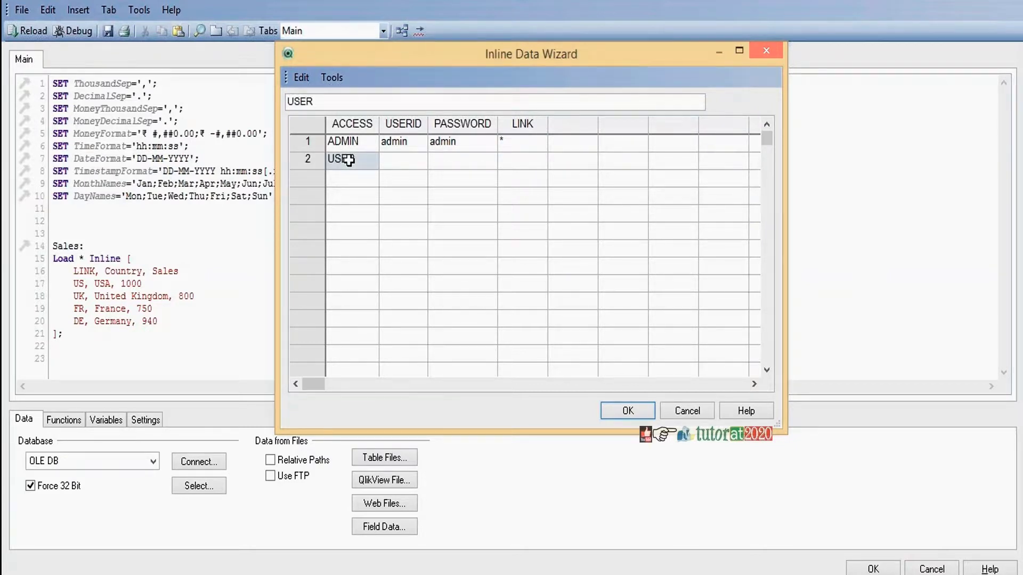
key("Tab")
type("user1")
key("Tab")
type("user")
key("Tab")
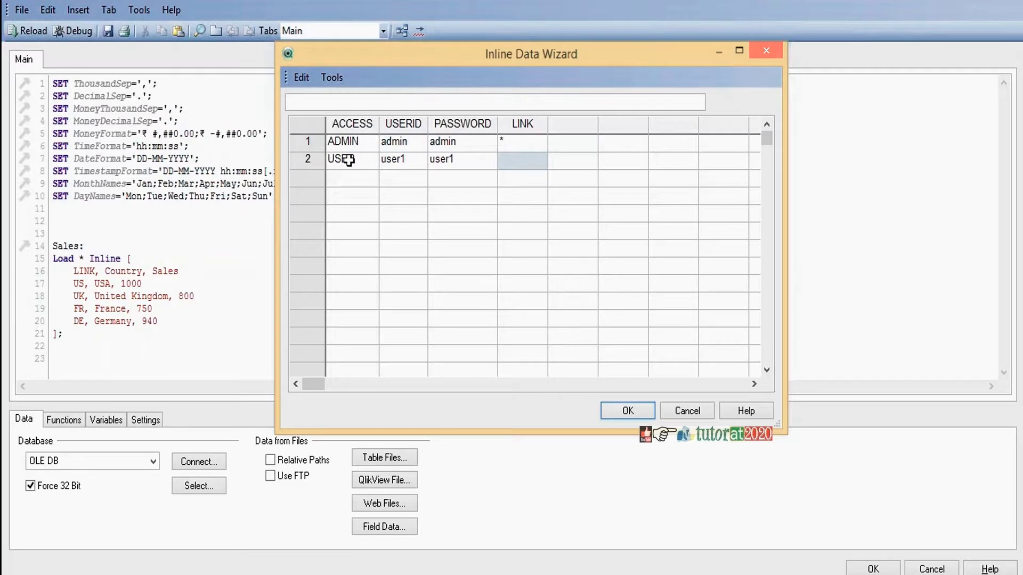
type("US")
Add a USER row for the second user with ID and password, linked to UK
left_click(350, 177)
type("USER")
key("Tab")
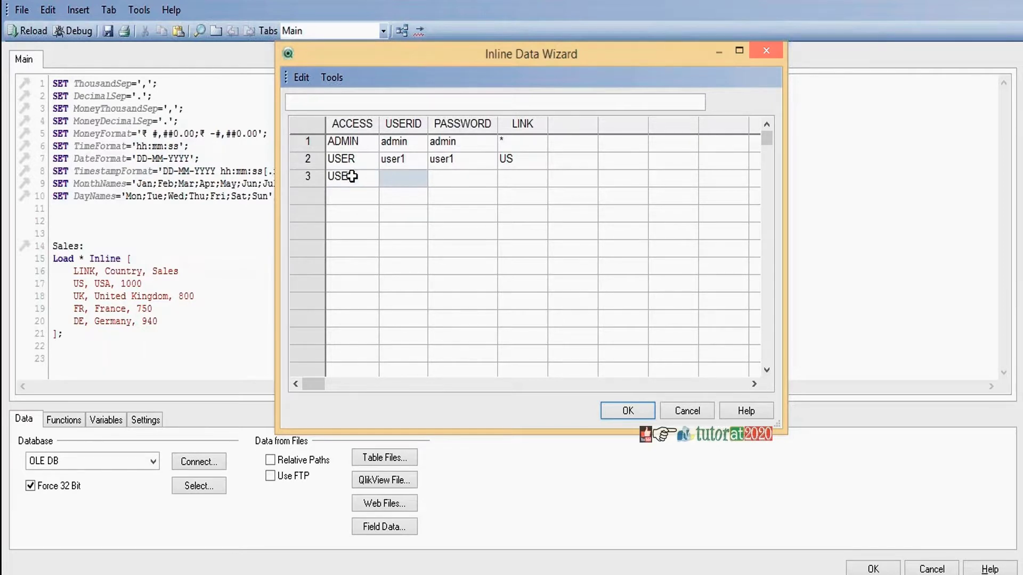
type("user2")
key("Tab")
type("user2")
key("Tab")
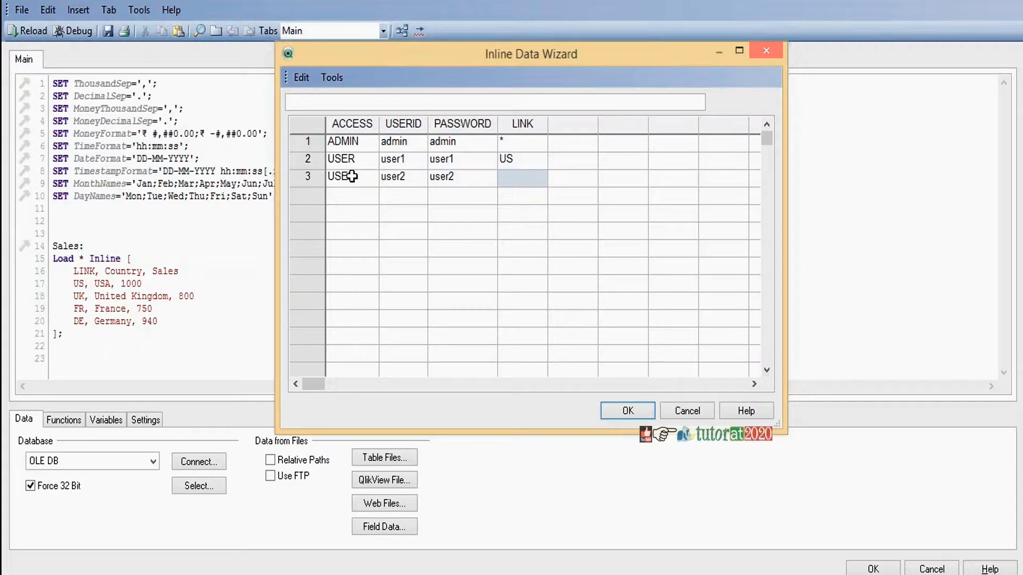
type("UK")
Enter a fourth USER row for the third user with ID and password
left_click(351, 193)
type("USE")
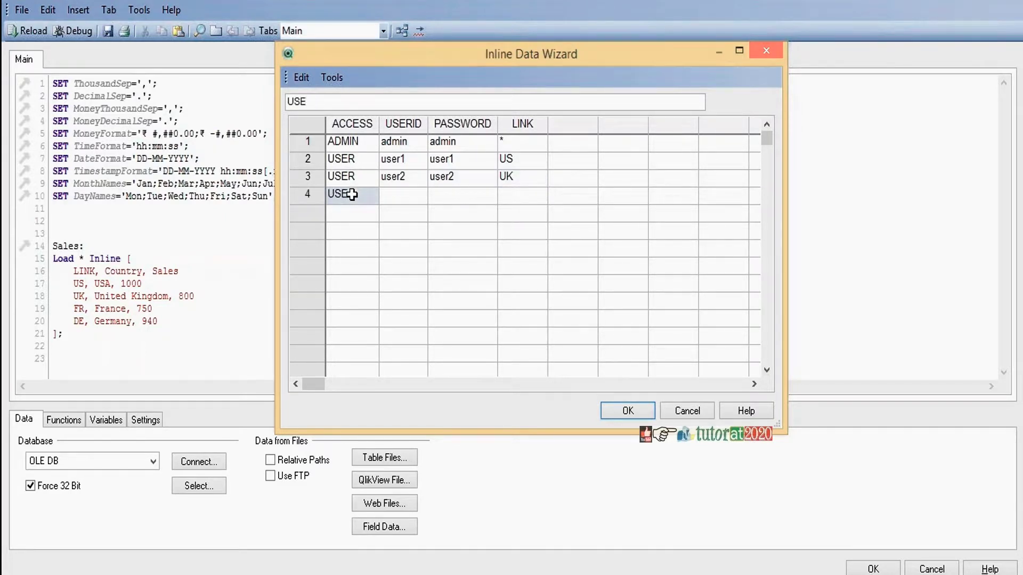
type("R")
key("Tab")
type("user3")
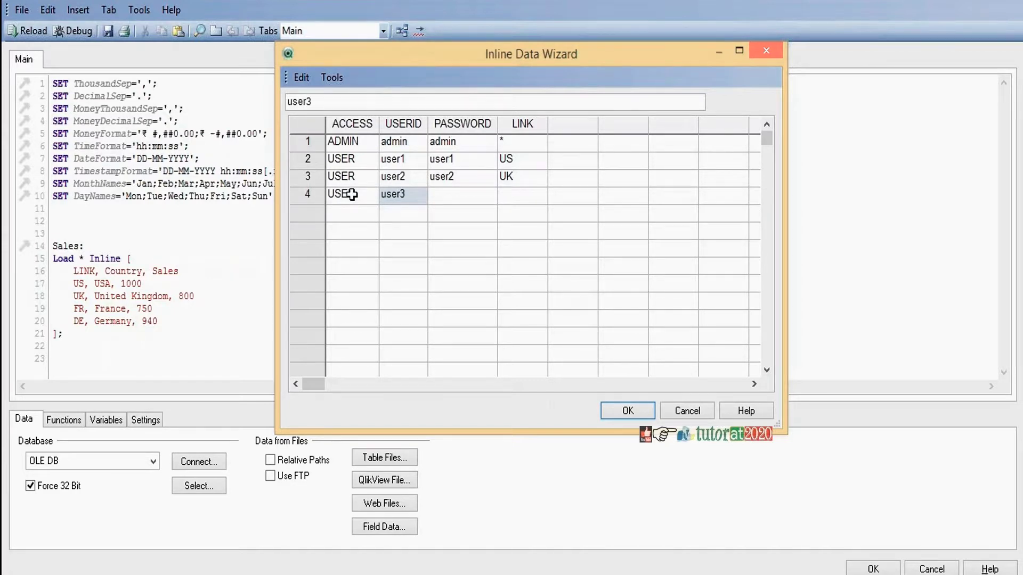
key("Tab")
type("user3")
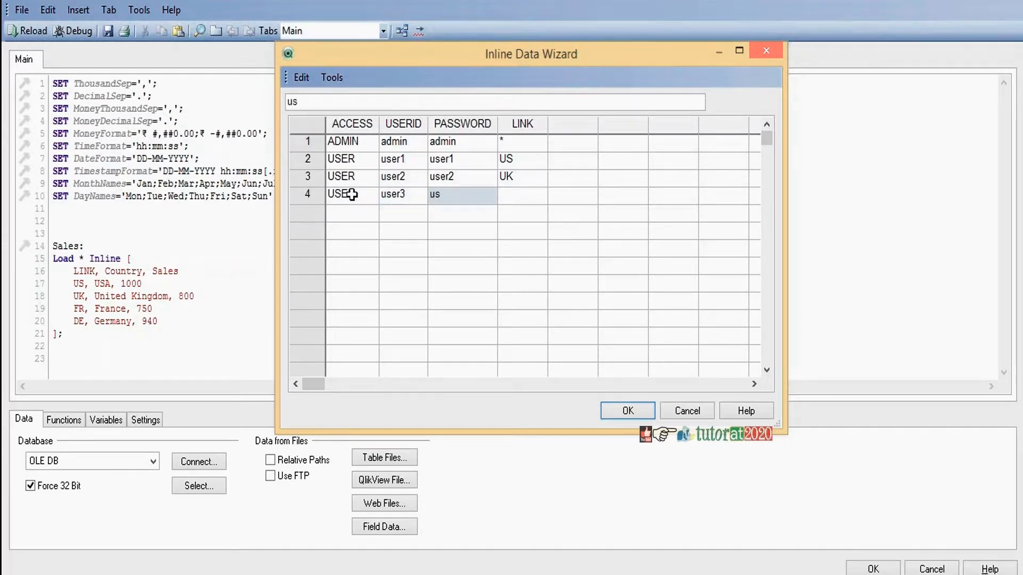
key("Tab")
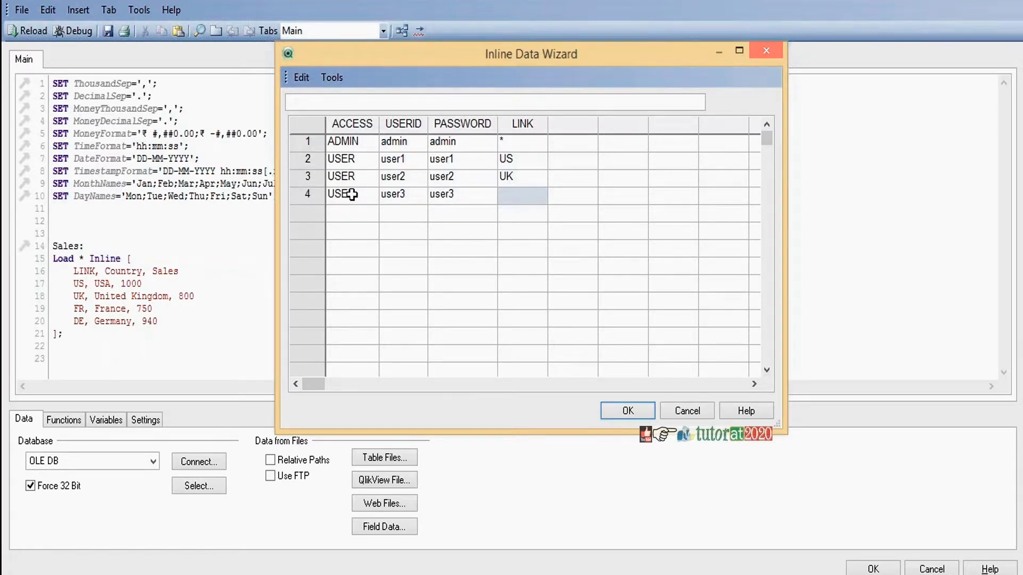
Link the fourth row to FR and add a fifth USER row for the first user linked to UK
type("FR")
left_click(351, 211)
type("USER")
key("Tab")
type("user1")
key("Tab")
type("user")
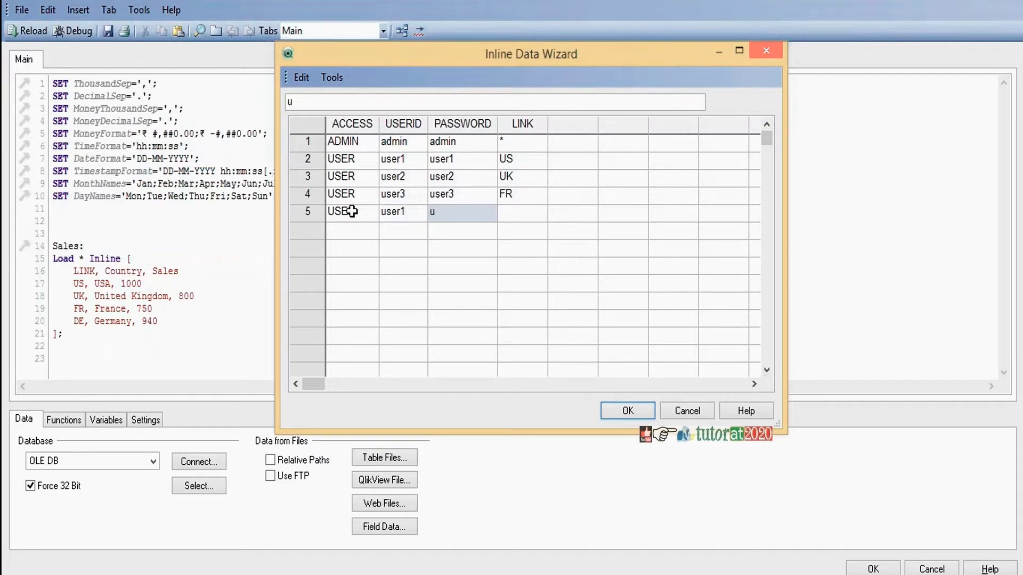
key("Tab")
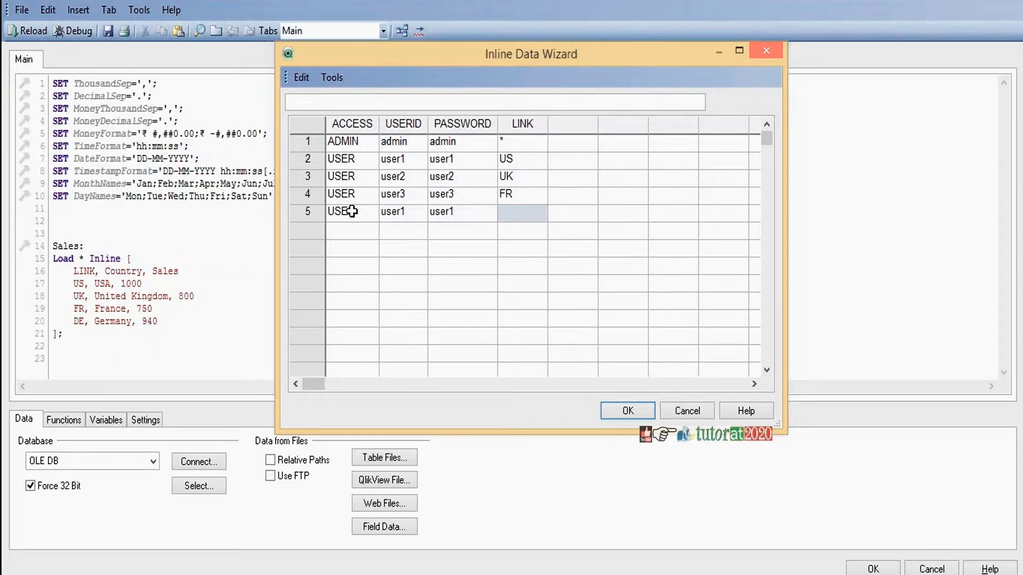
type("UK")
Add a sixth, unlinked USER row for a fourth user and insert the table into the script
left_click(342, 225)
type("USER")
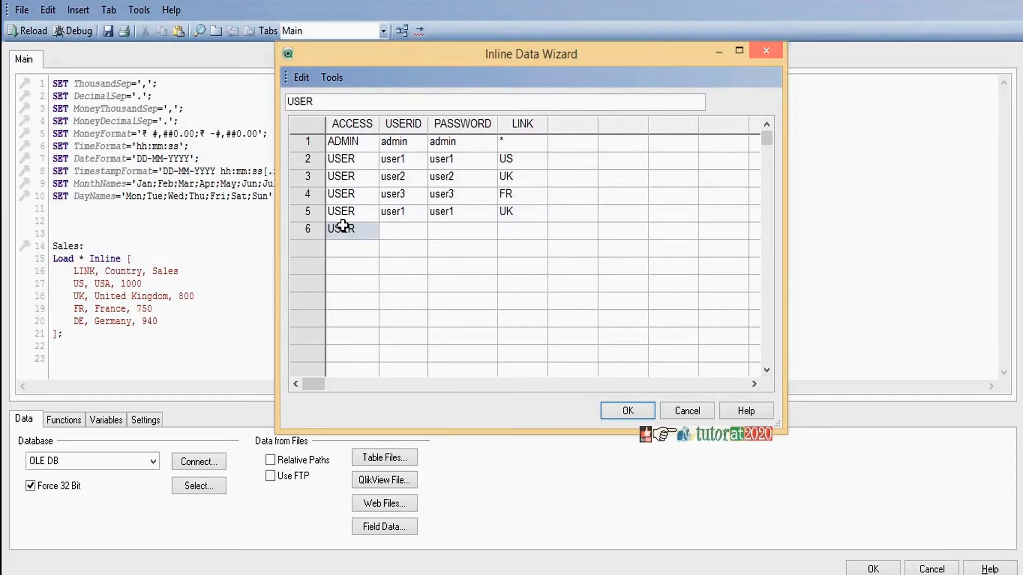
key("Tab")
type("user4")
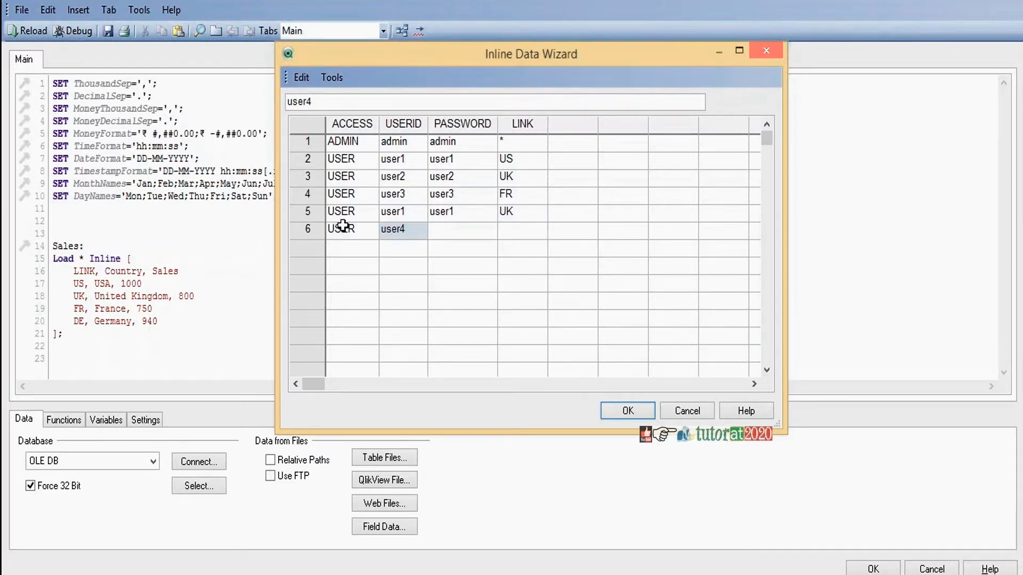
key("Tab")
type("user4")
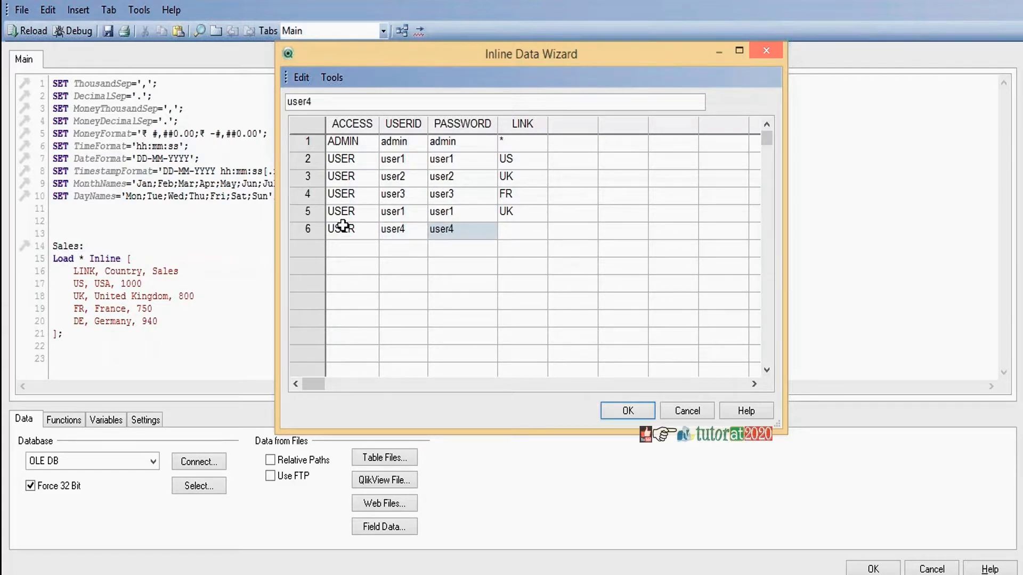
key("Tab")
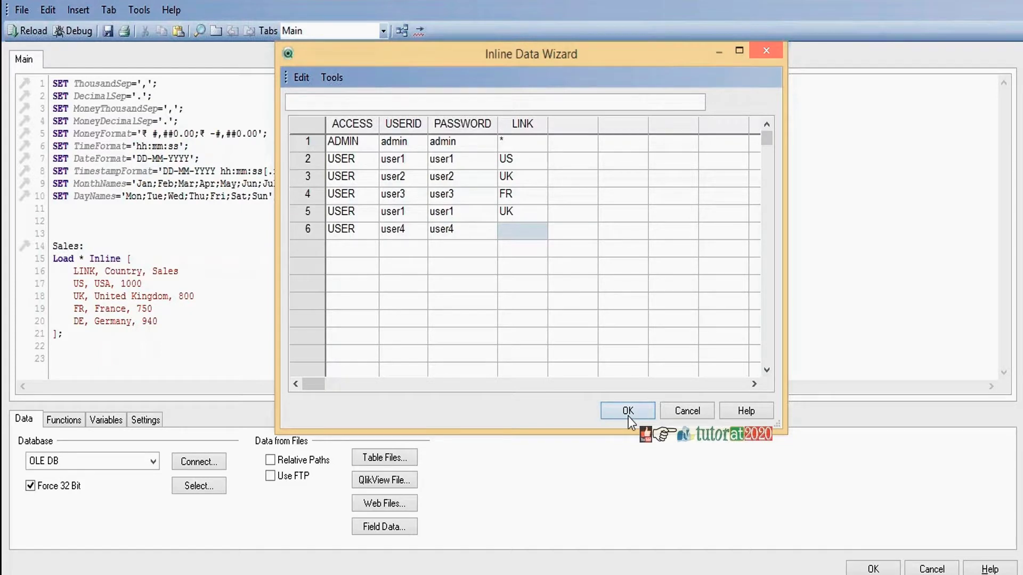
left_click(628, 412)
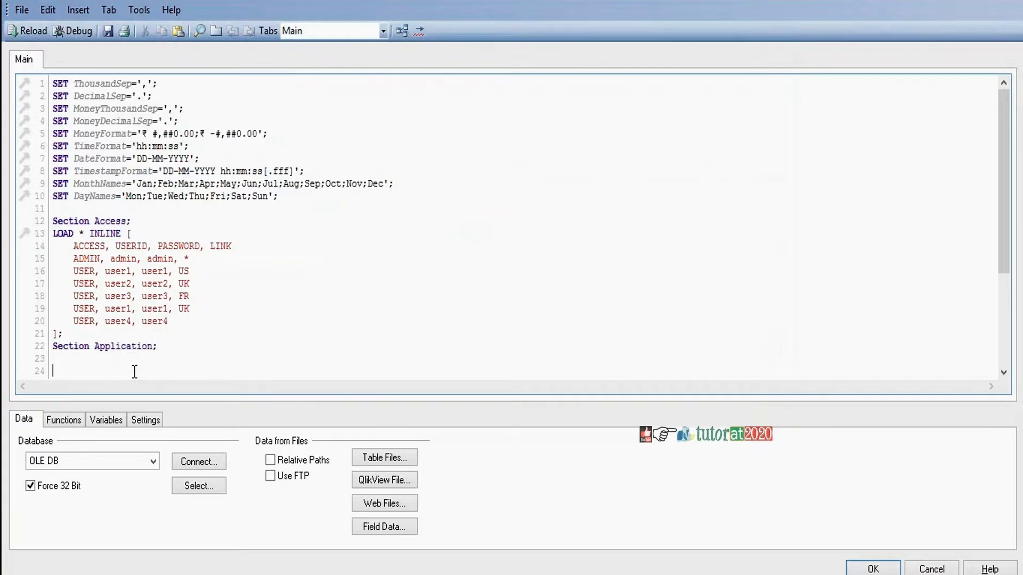
Remove the blank lines between Section Application and Sales: and reload the script
key("Return")
type("Sales: Load * Inline [     LINK, Country, Sales     US, USA, 1000")
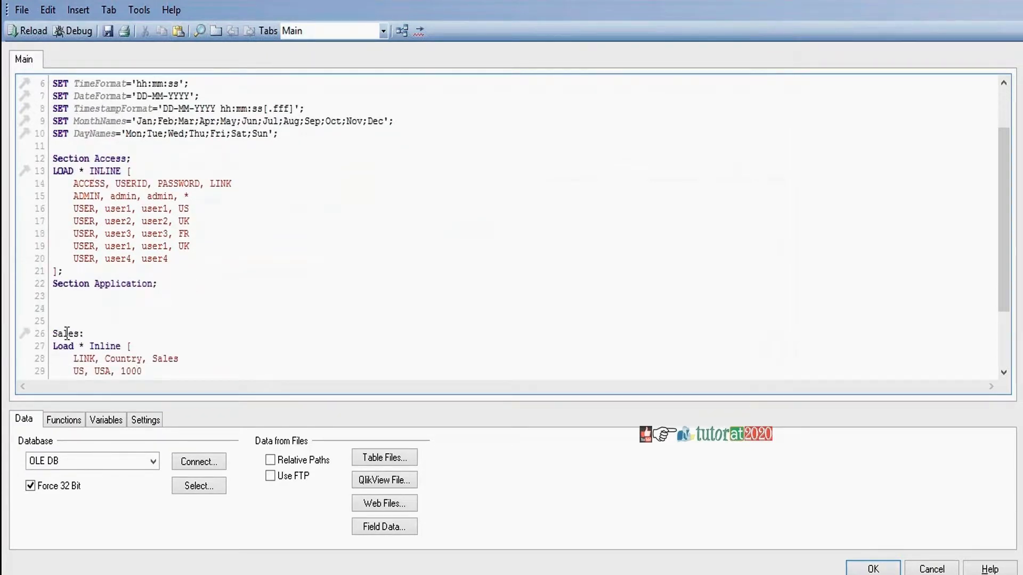
left_click(65, 307)
key("Delete")
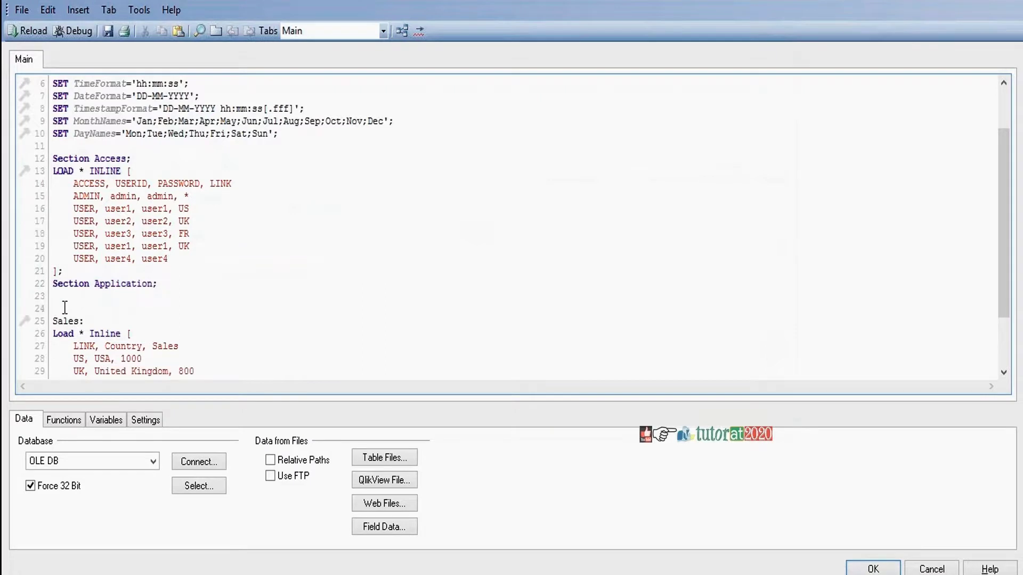
key("Delete")
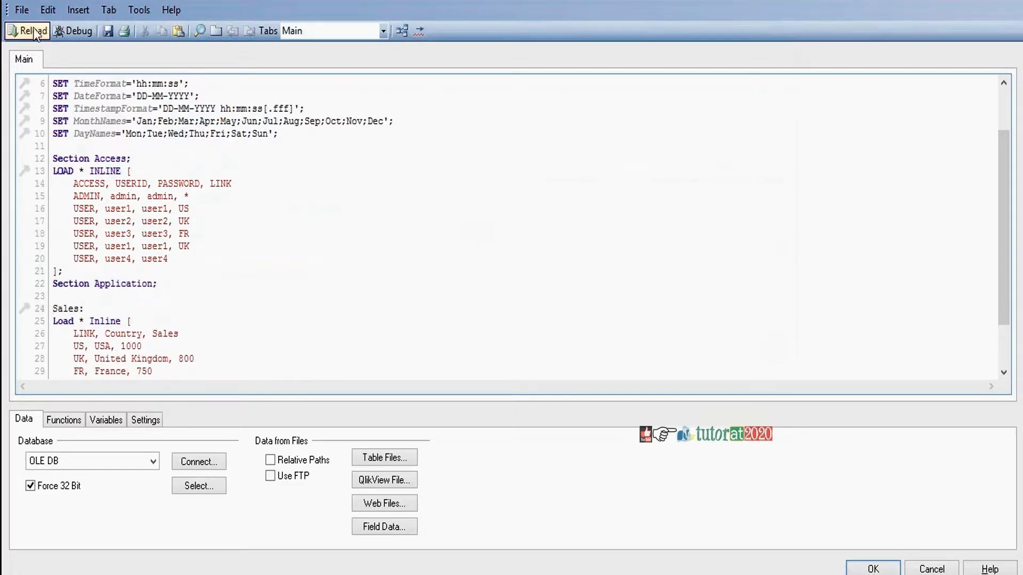
left_click(33, 28)
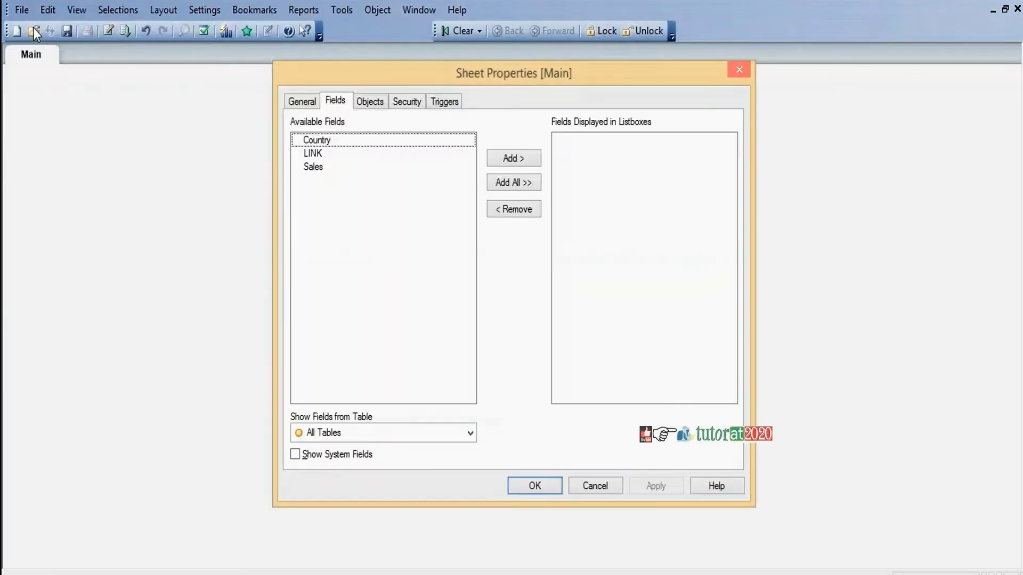
Place LINK, Country and Sales list boxes side by side on the Main sheet and save
left_click(514, 184)
left_click(538, 488)
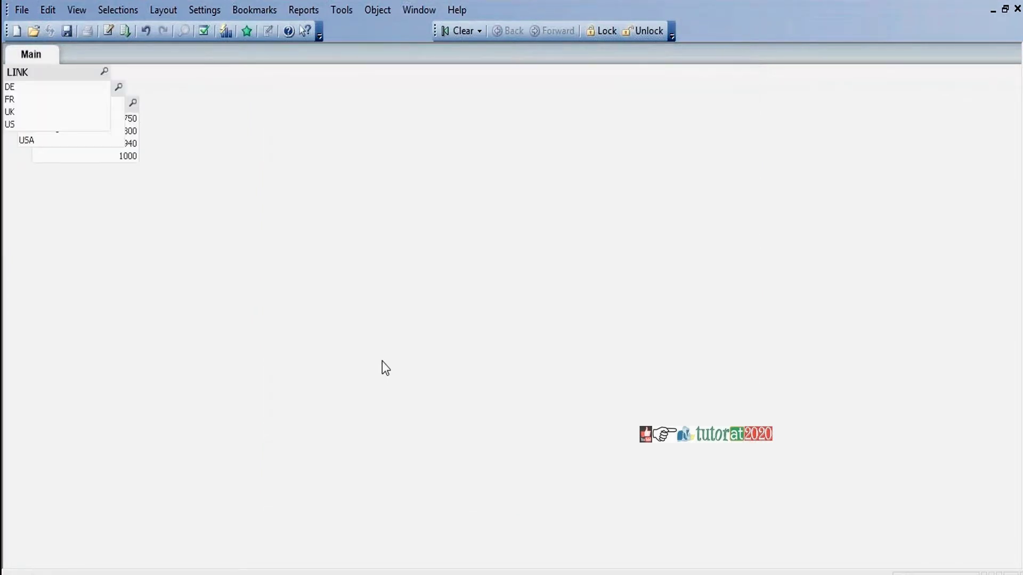
left_click(154, 9)
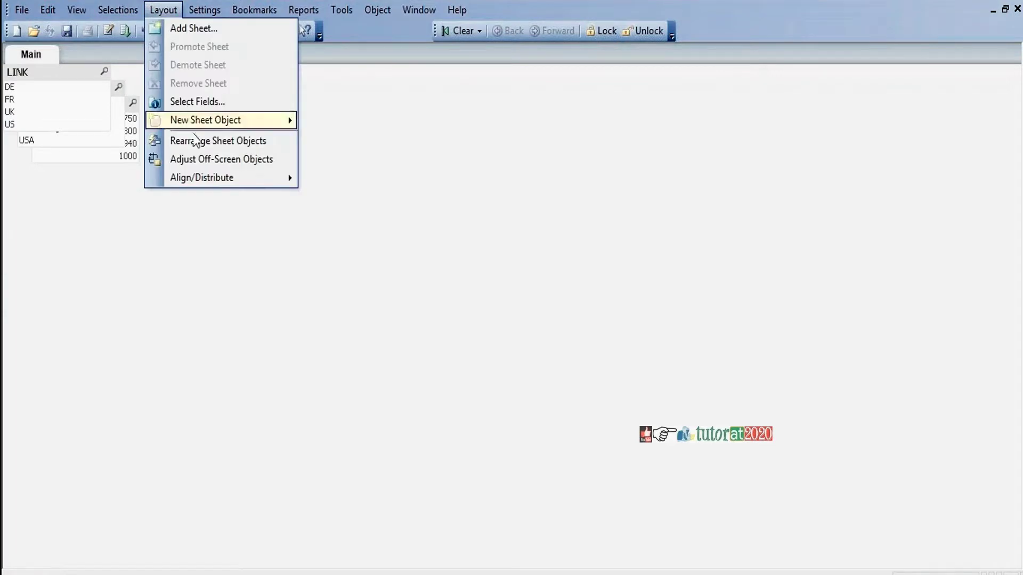
left_click(196, 145)
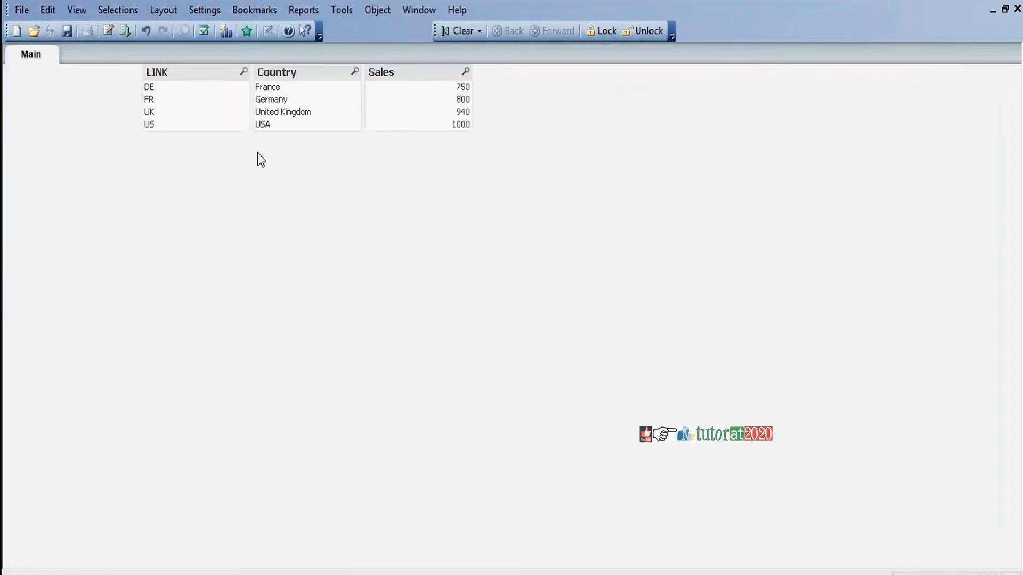
left_click(66, 31)
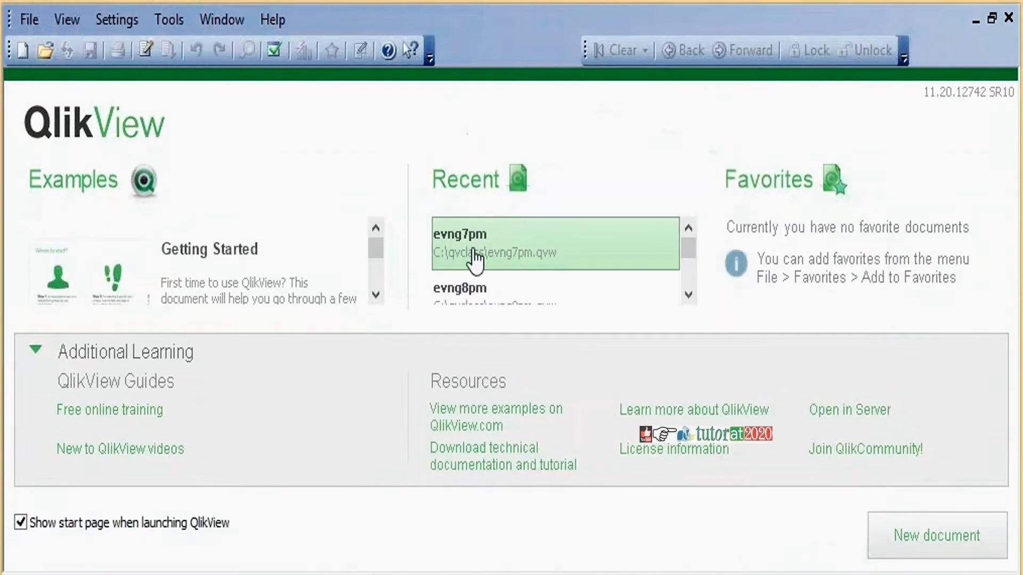
Reopen evng7pm and log in with the first regular user's ID and password
left_click(474, 255)
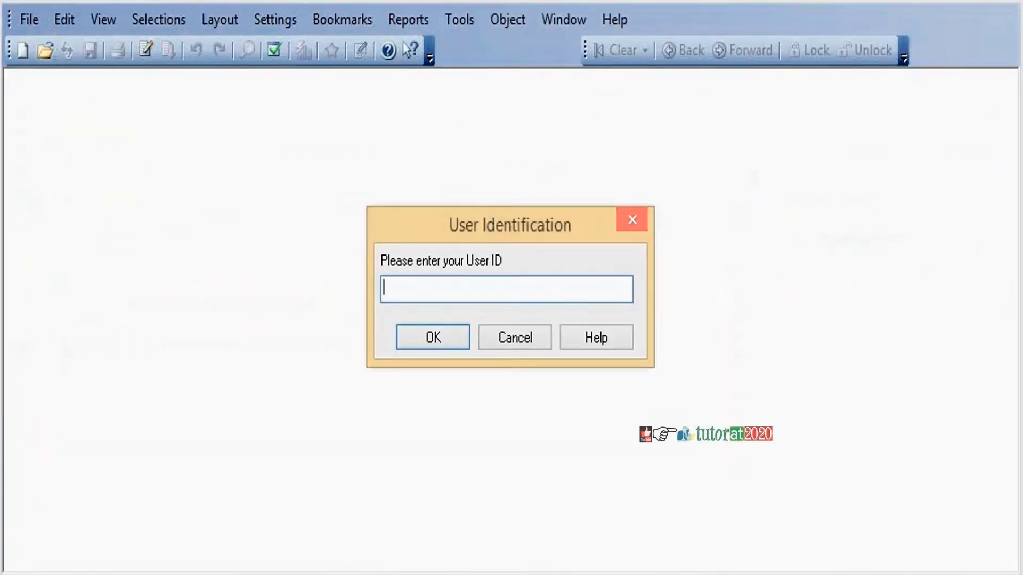
type("user1")
key("Return")
type("12345")
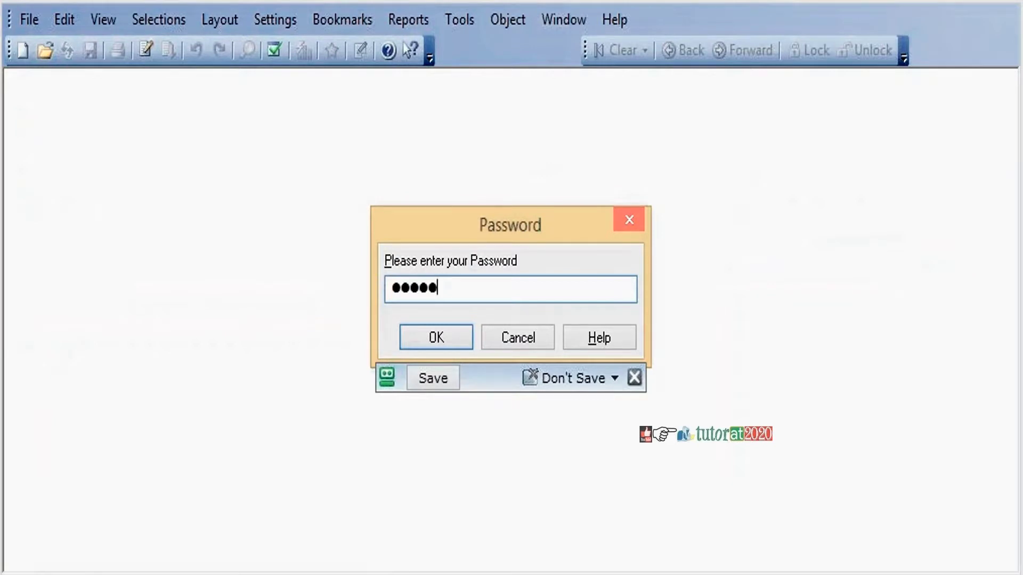
left_click(437, 338)
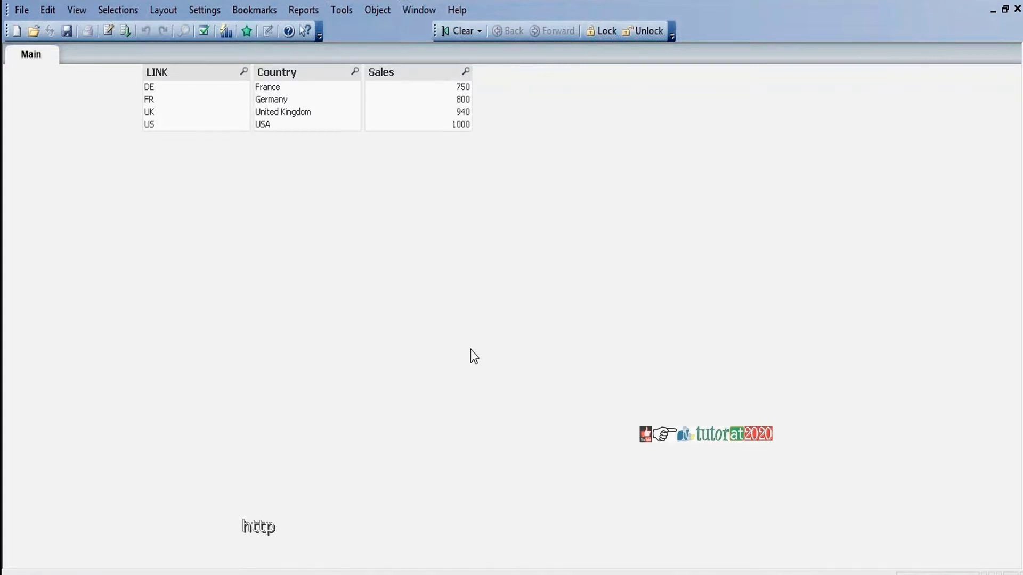
Enable Initial Data Reduction Based on Section Access with Strict Exclusion off, then save
left_click(203, 8)
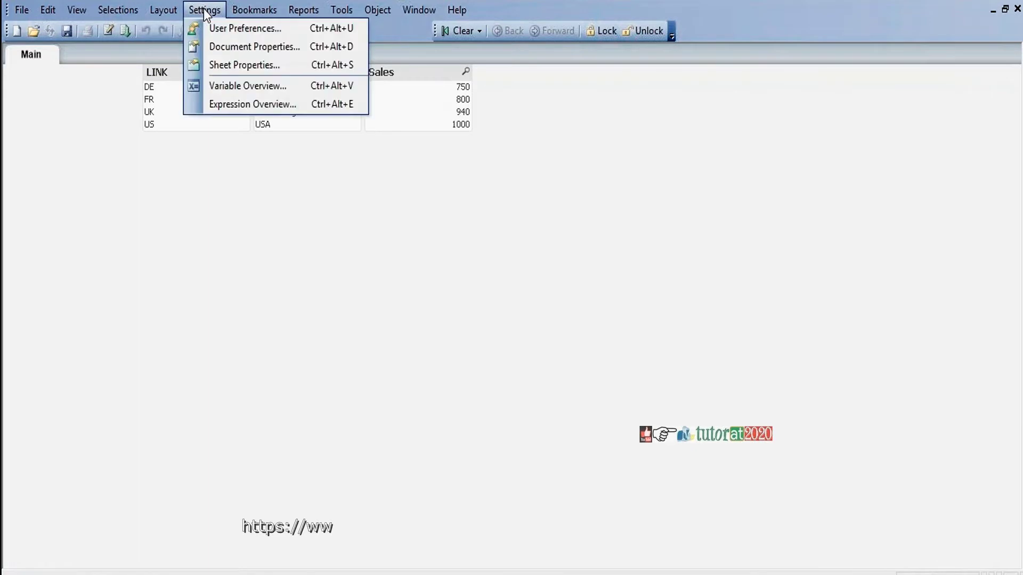
left_click(231, 47)
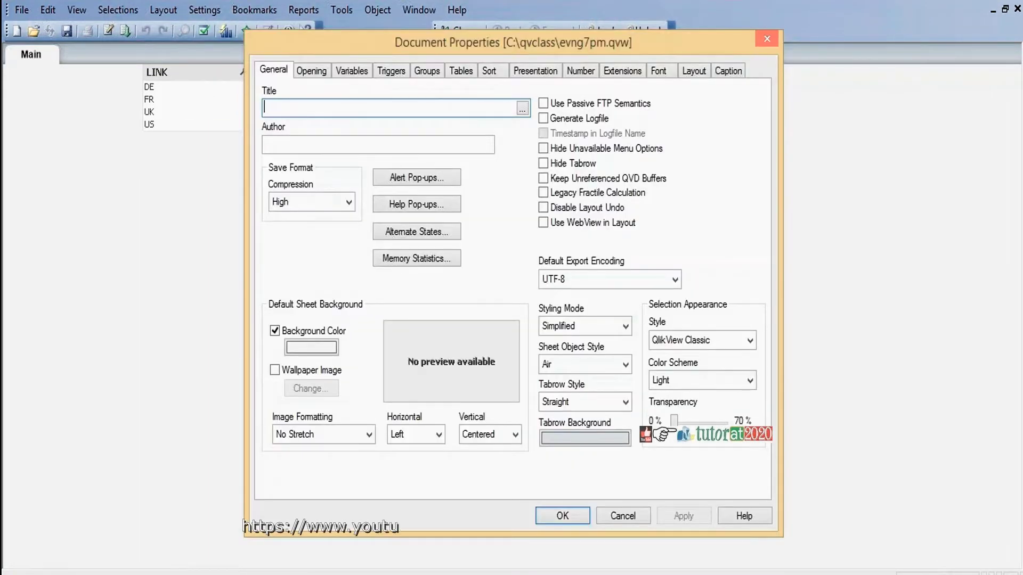
left_click(313, 70)
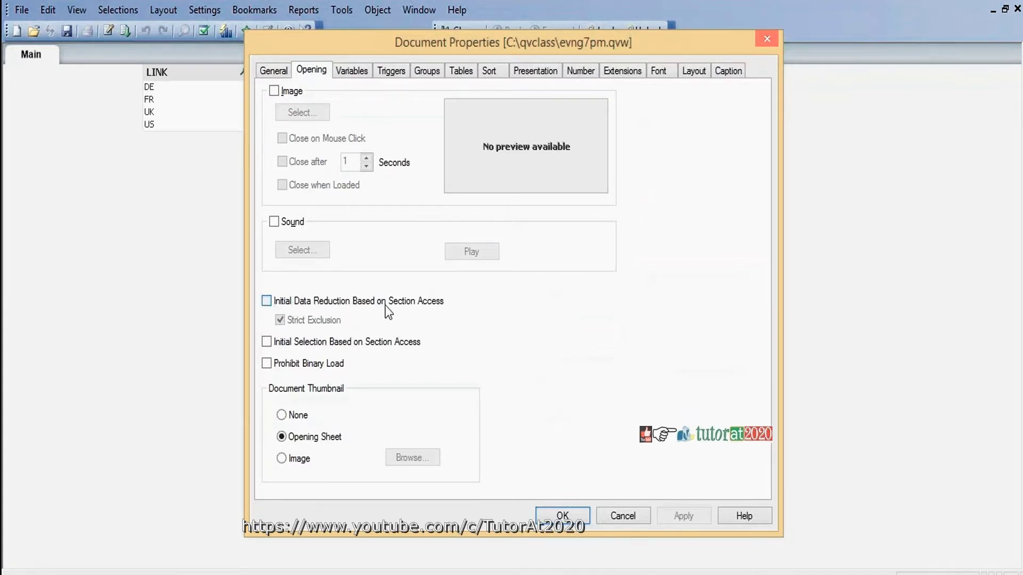
left_click(266, 302)
left_click(279, 321)
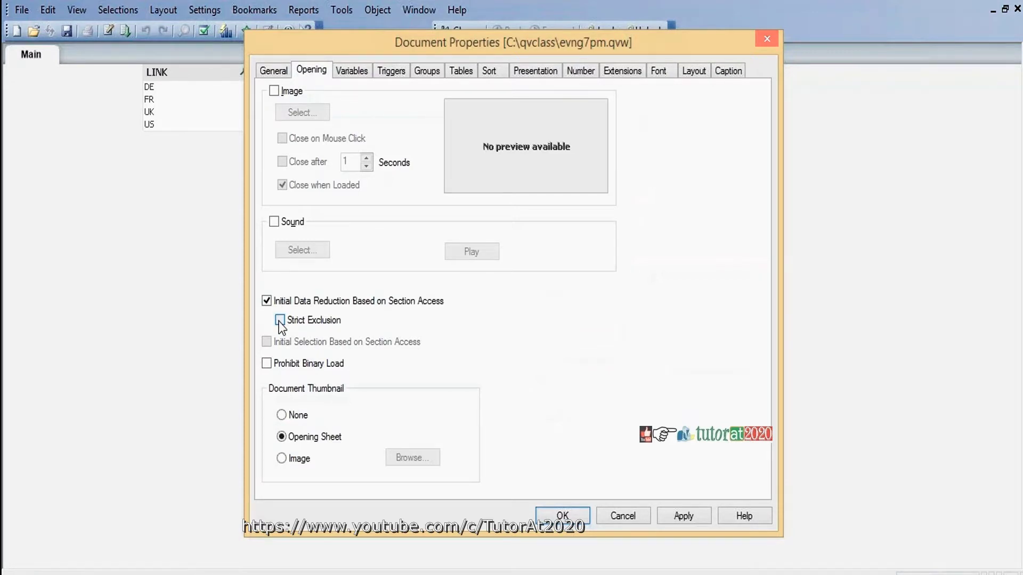
left_click(565, 516)
left_click(66, 31)
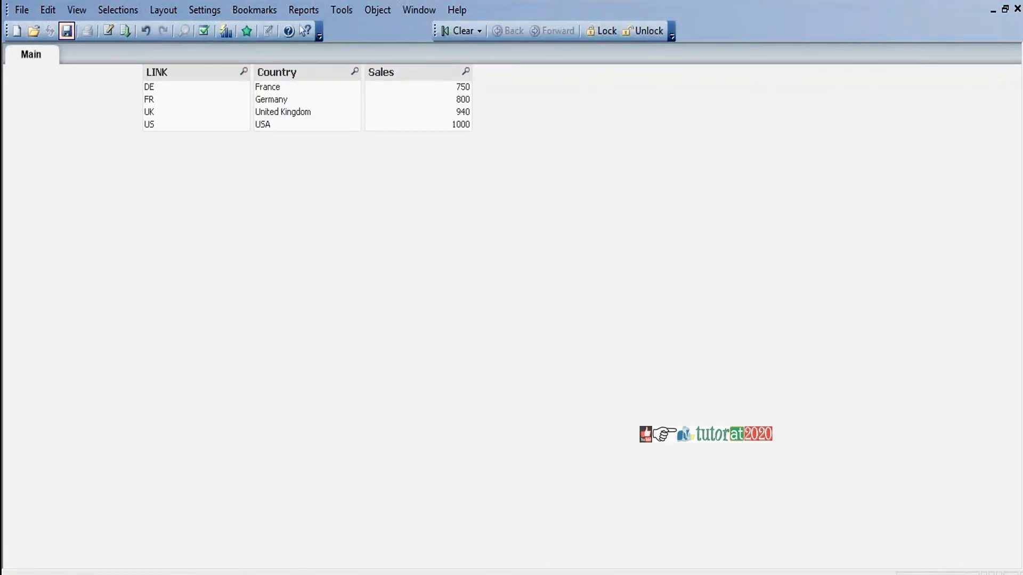
Log in to the document with the first user's ID and password
type("user1")
key("Return")
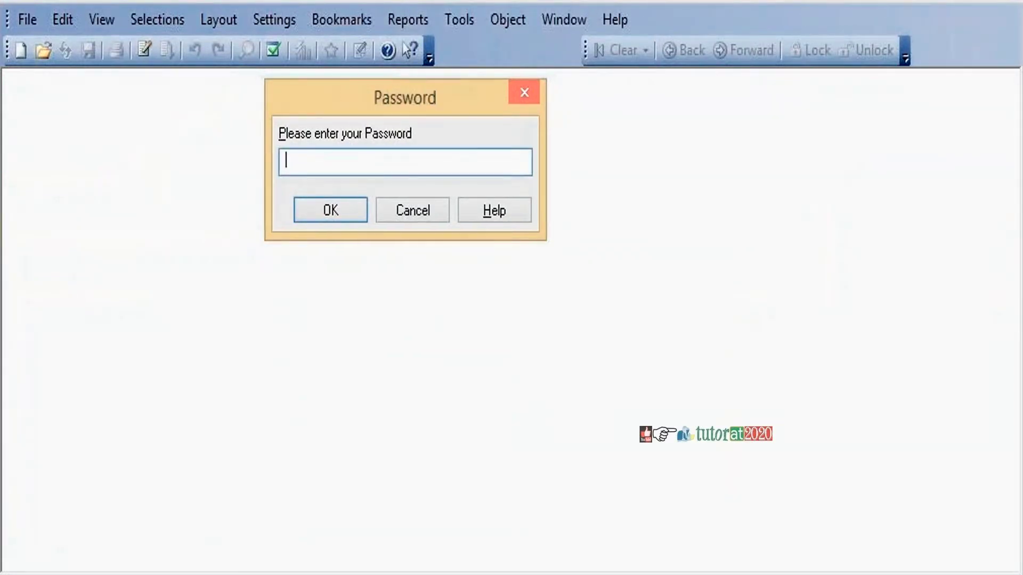
type("*****")
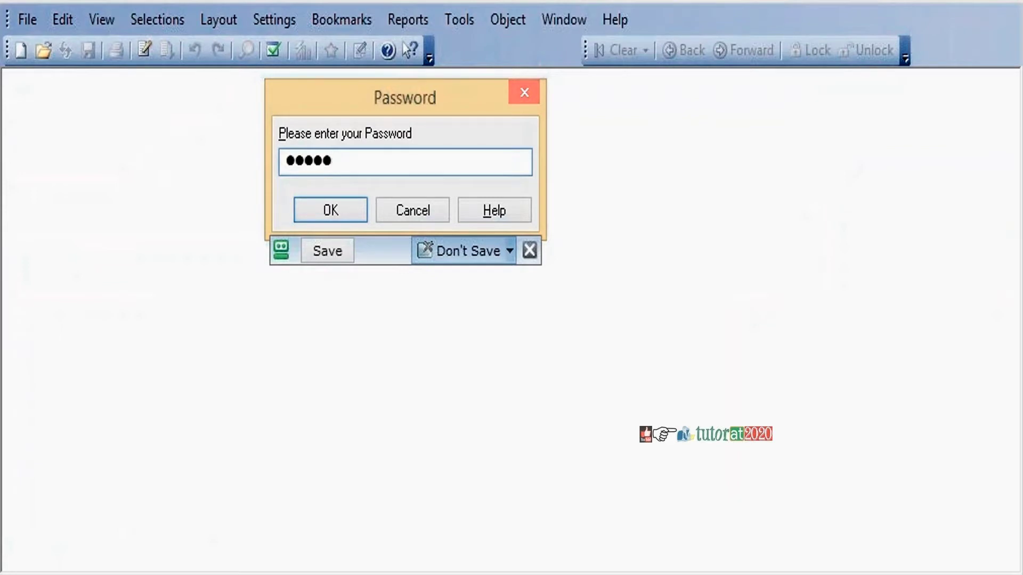
left_click(335, 215)
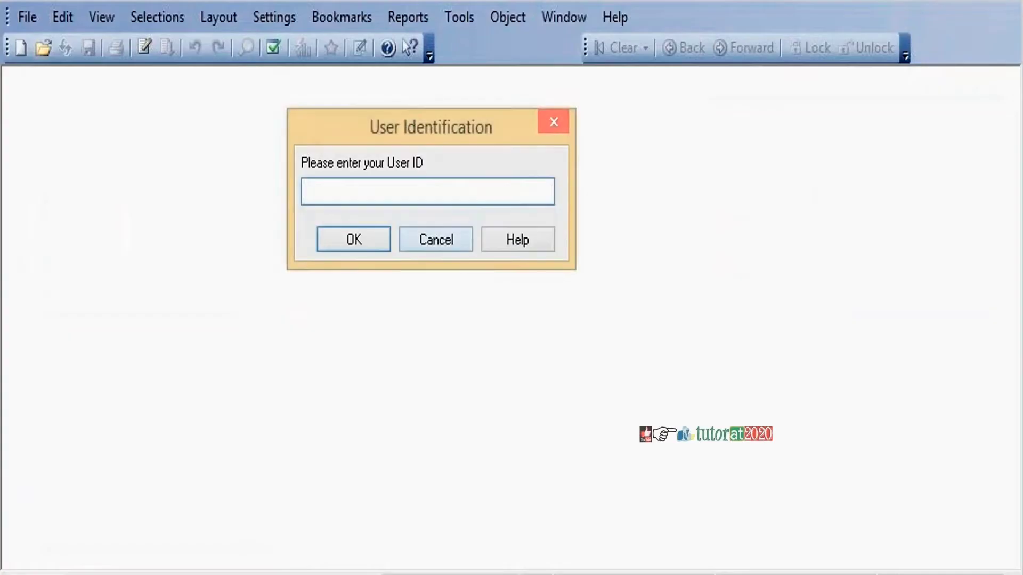
Log in again as the second user with their ID and password
type("user2")
key("Return")
type("12345")
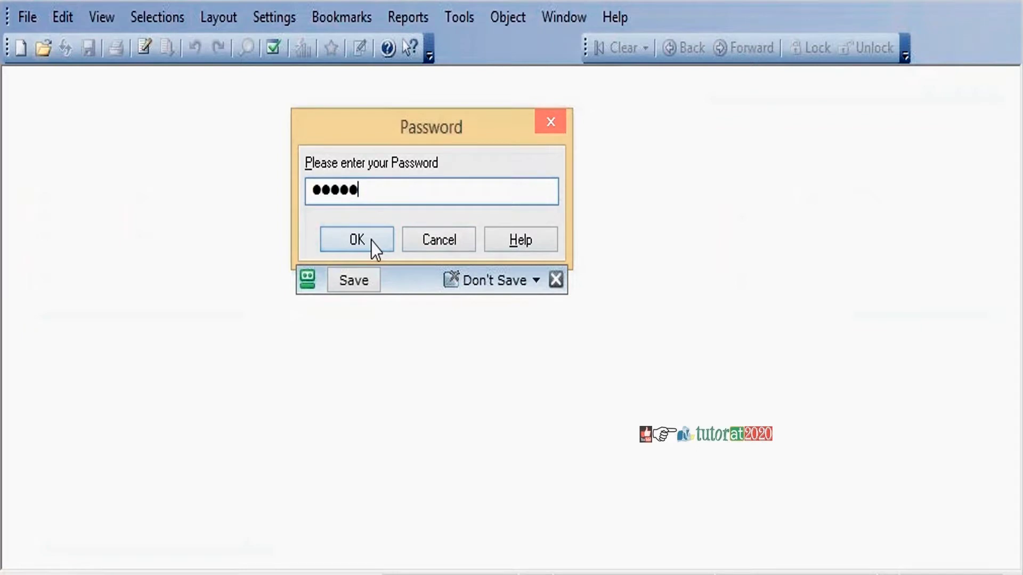
left_click(371, 242)
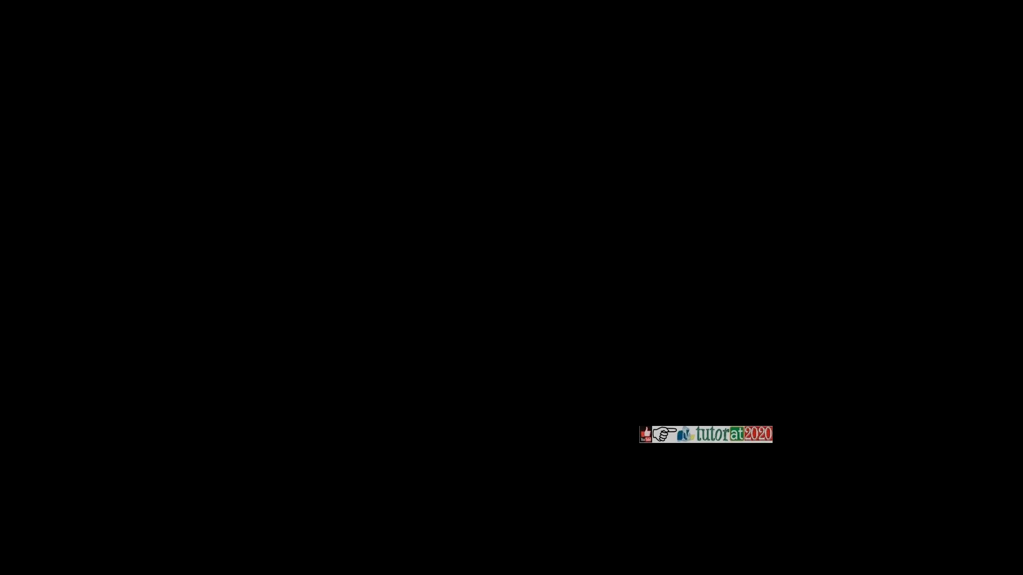
Log in with the administrator's user ID and password
type("dmin")
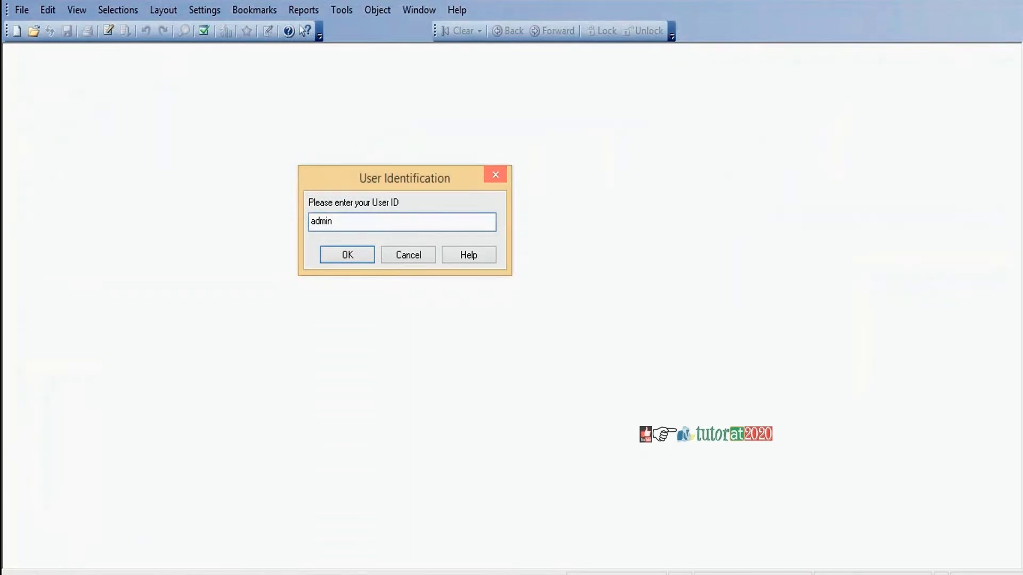
key("Tab")
key("Return")
type("admin")
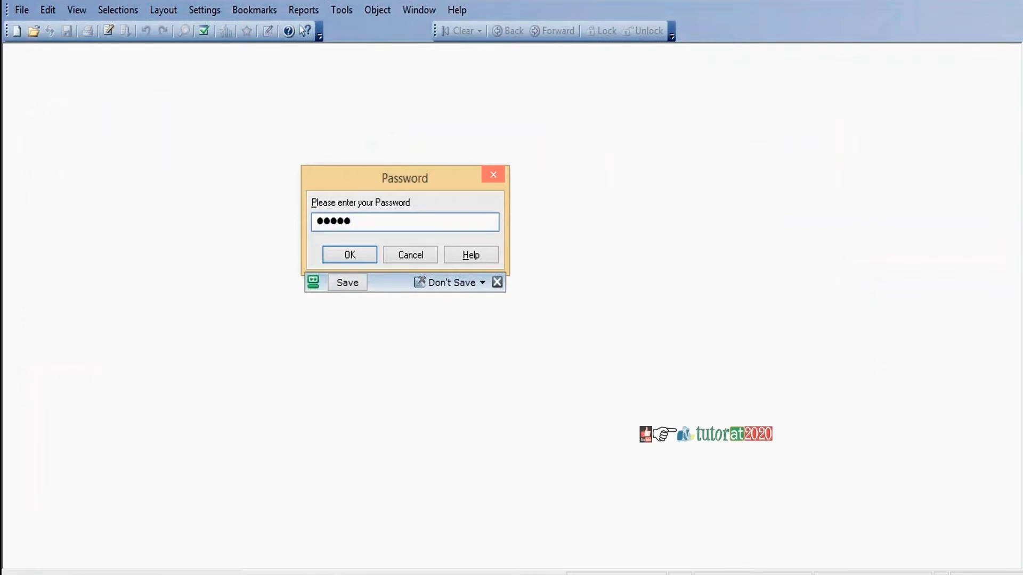
key("Return")
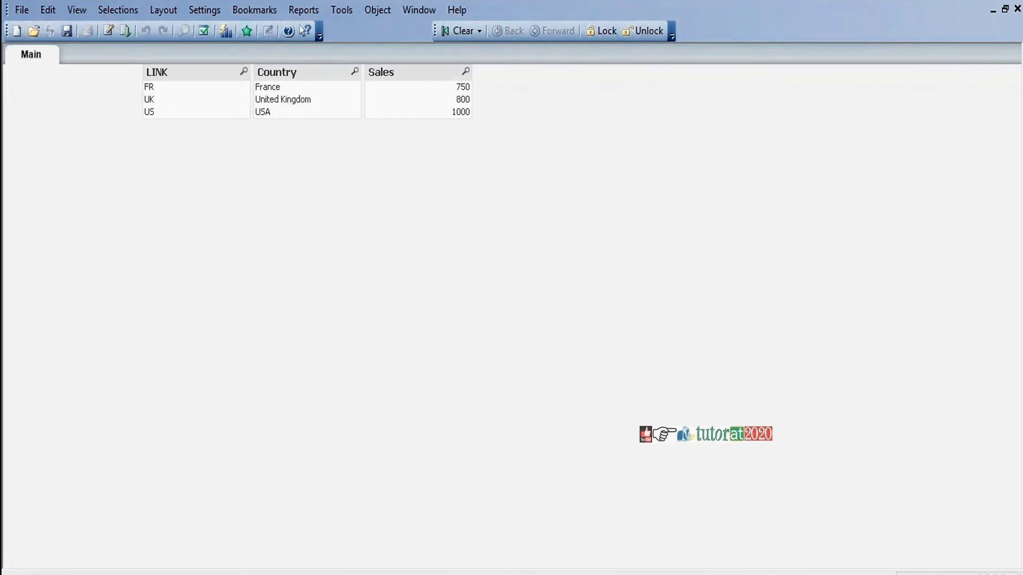
Change the ADMIN row's LINK from * to ALL, reload, keep the list boxes, and save
key("ctrl+e")
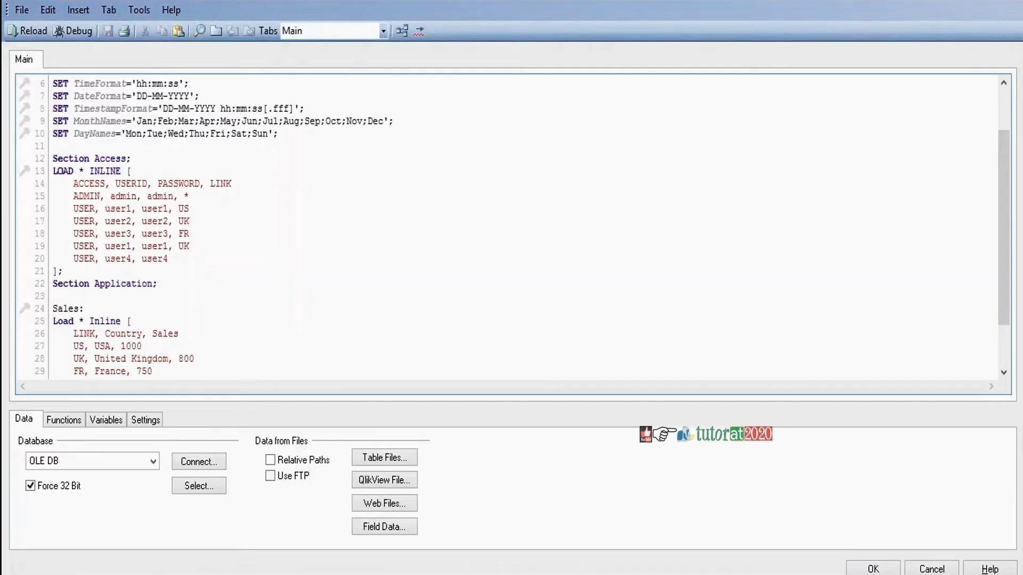
double_click(187, 195)
type("ALL")
left_click(31, 31)
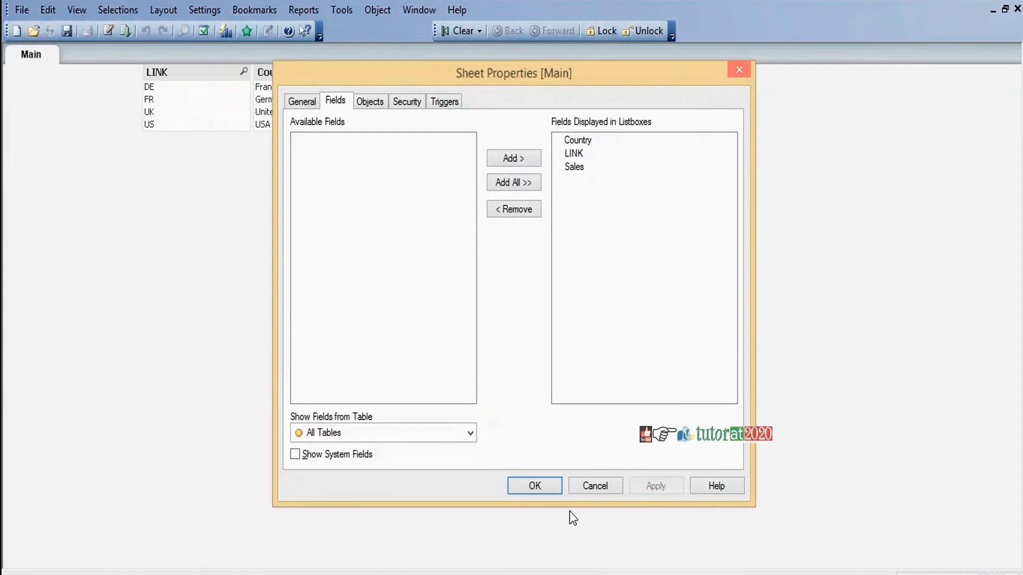
left_click(534, 486)
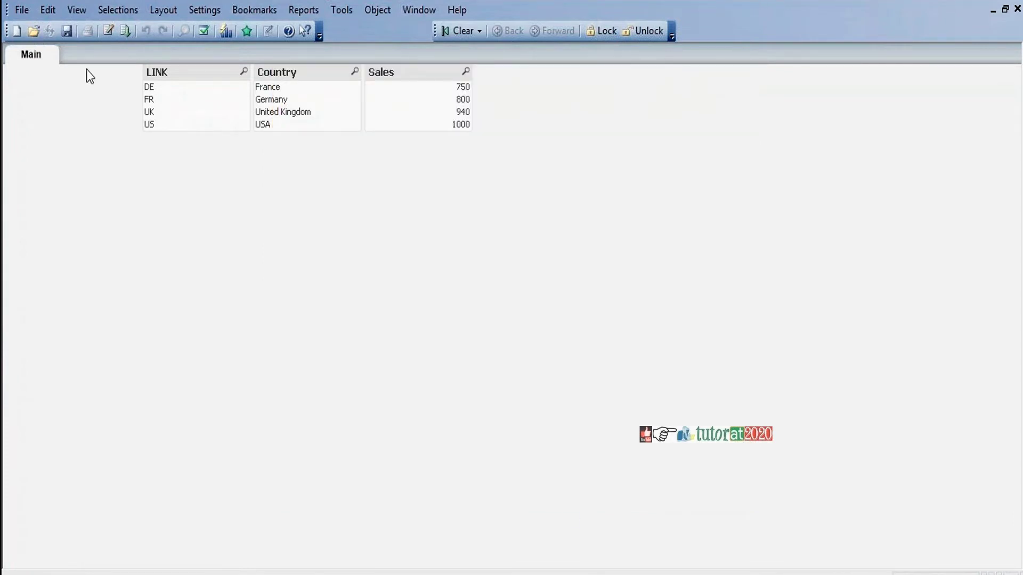
left_click(67, 30)
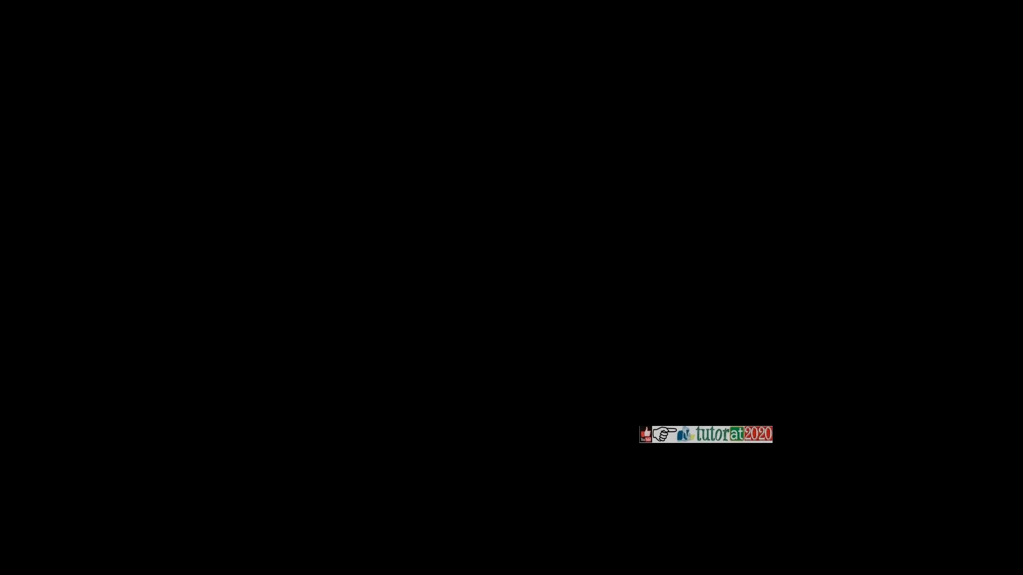
Sign in with the admin user ID and its password to open the document
type("admin")
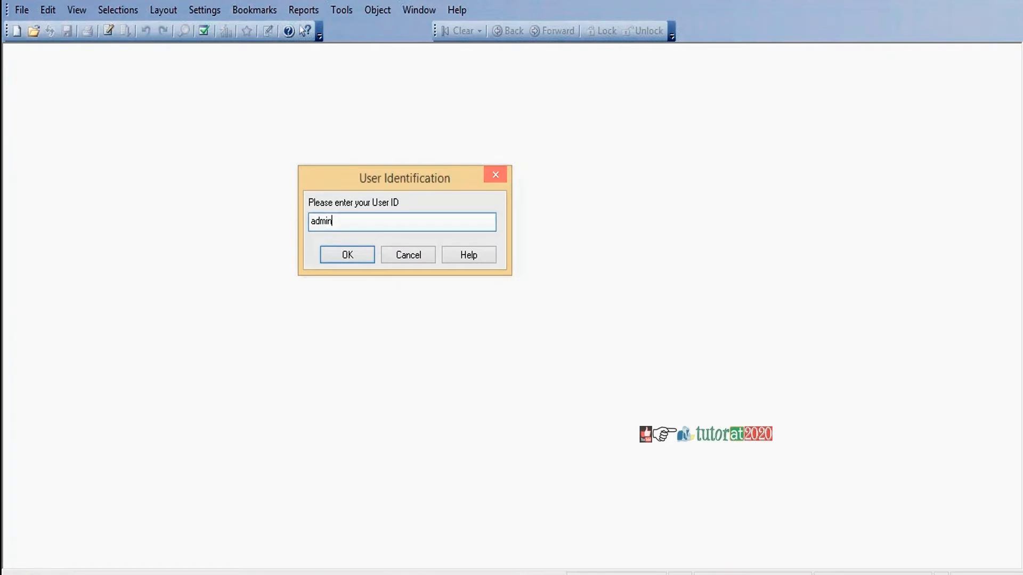
key("Return")
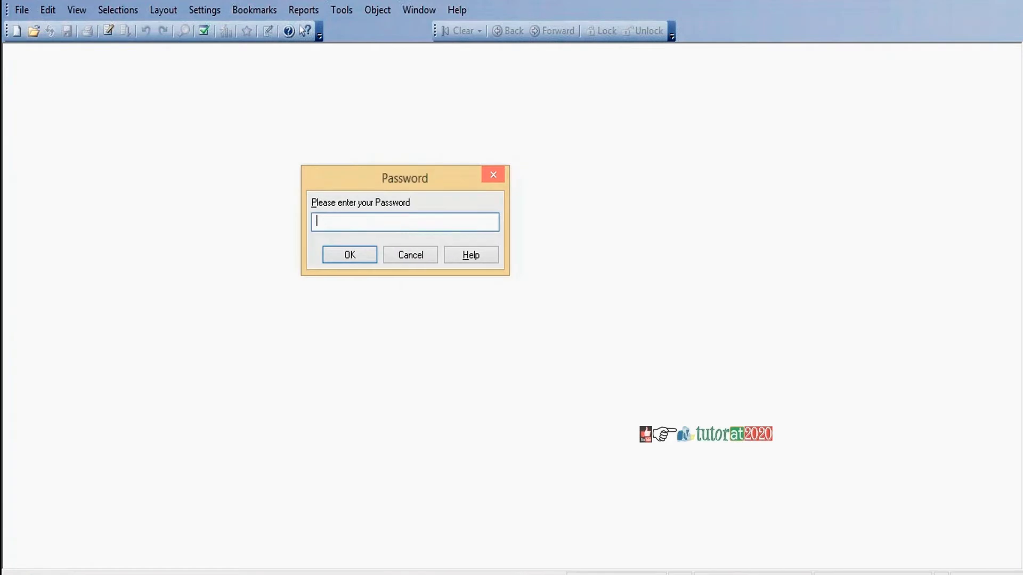
type("admin")
key("Return")
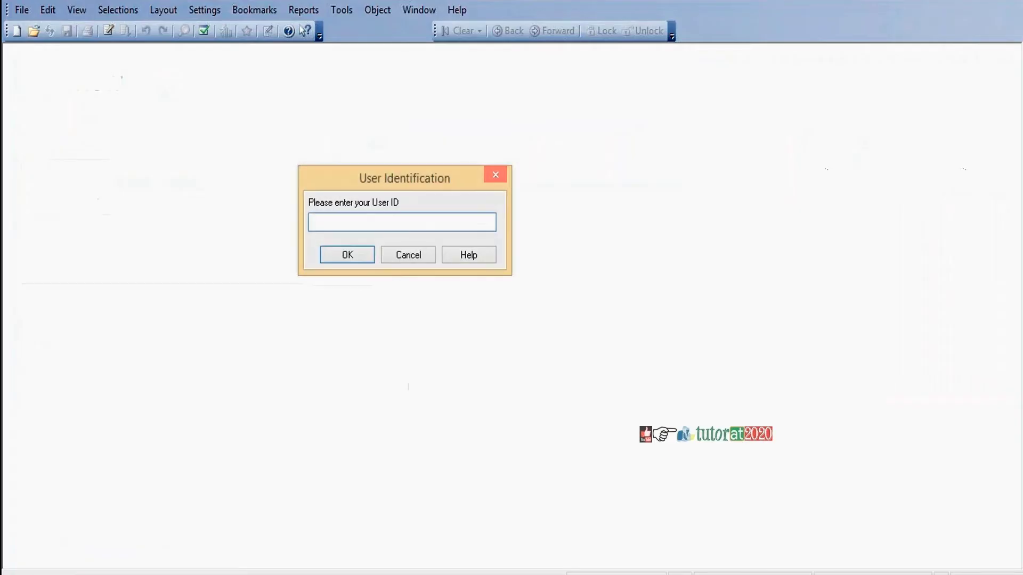
Reopen the document by signing in as admin a second time
type("admin")
key("Return")
type("admin")
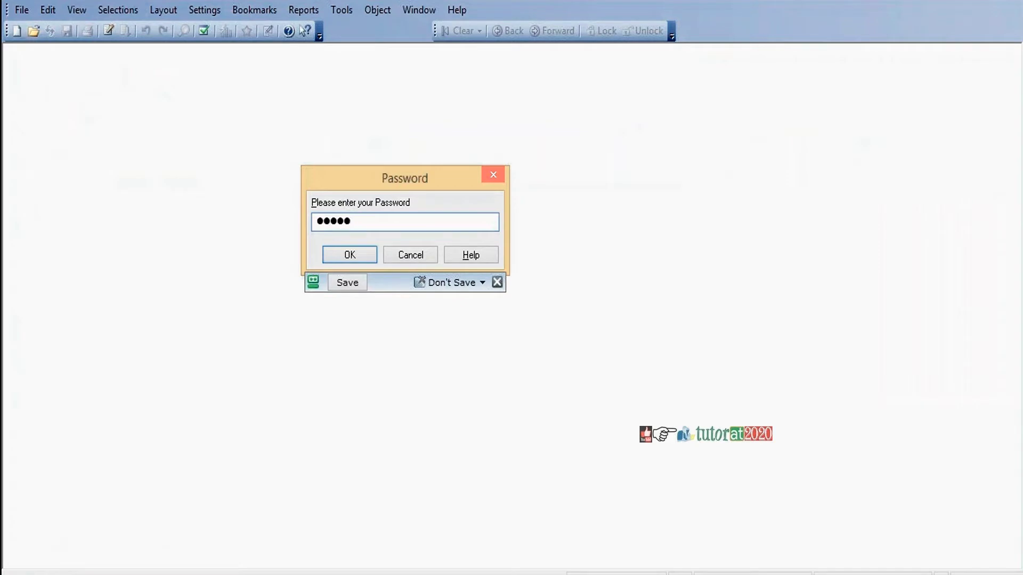
key("Return")
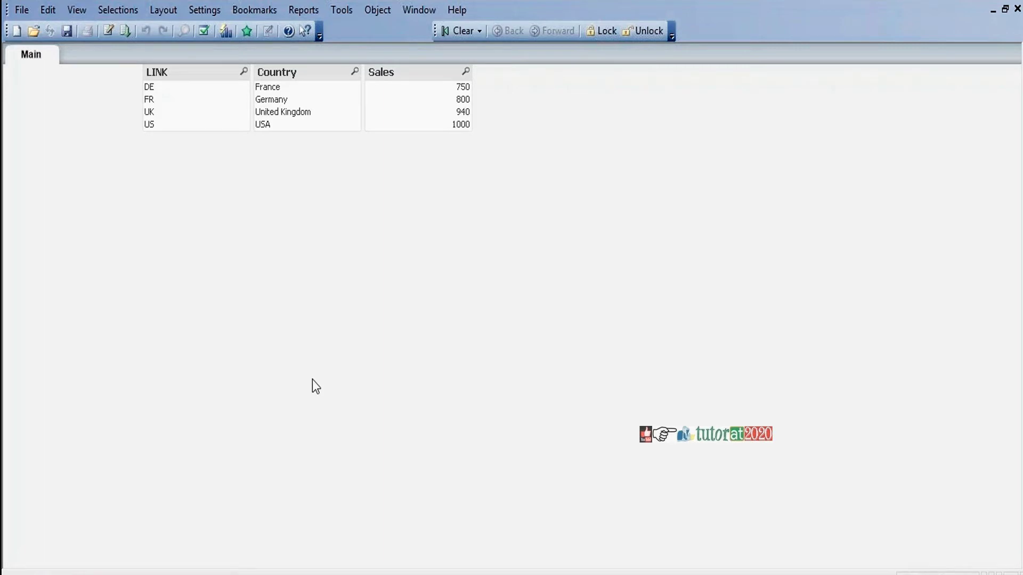
Enable Strict Exclusion on the Document Properties Opening tab and apply it
left_click(201, 10)
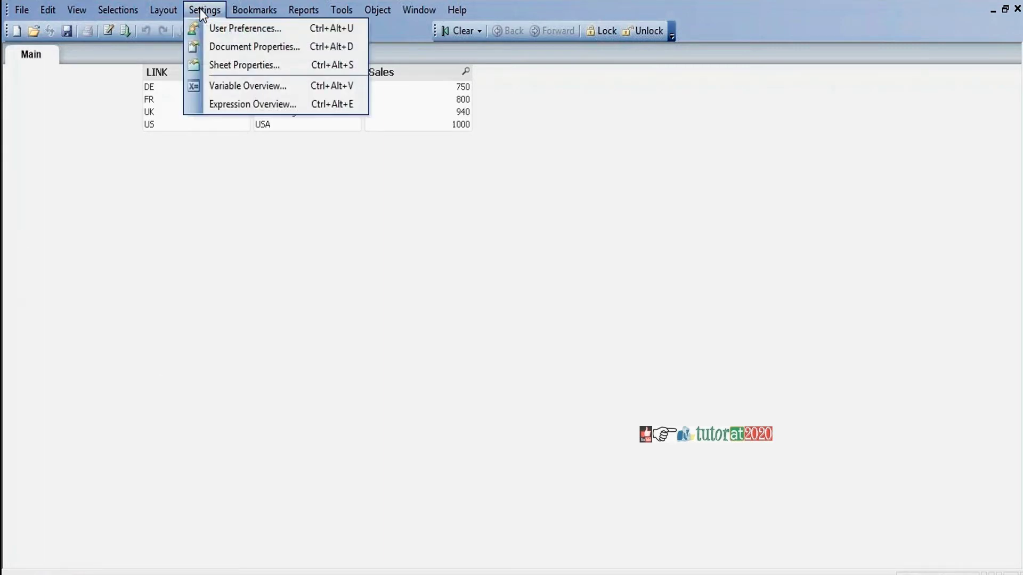
left_click(221, 48)
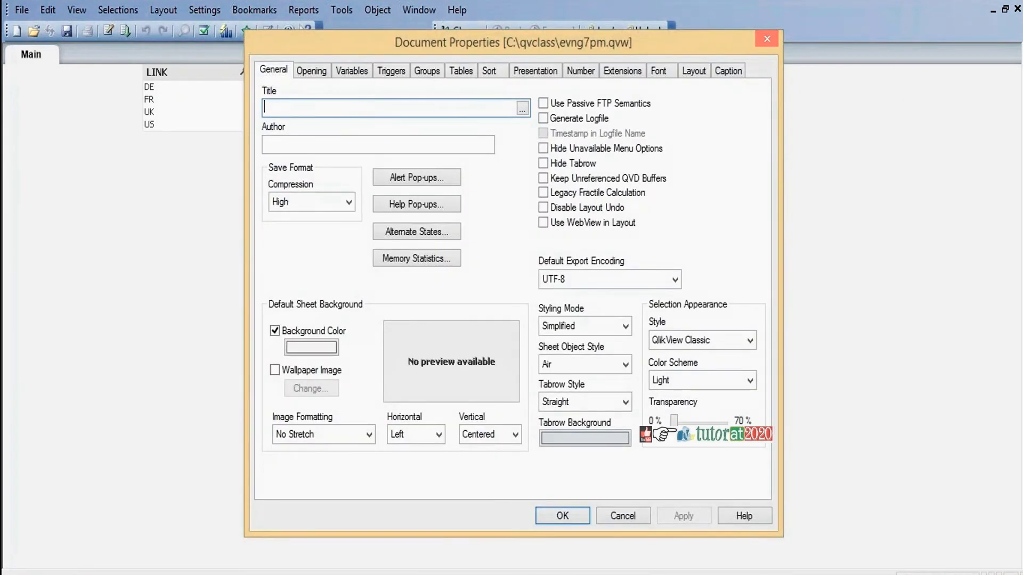
left_click(309, 66)
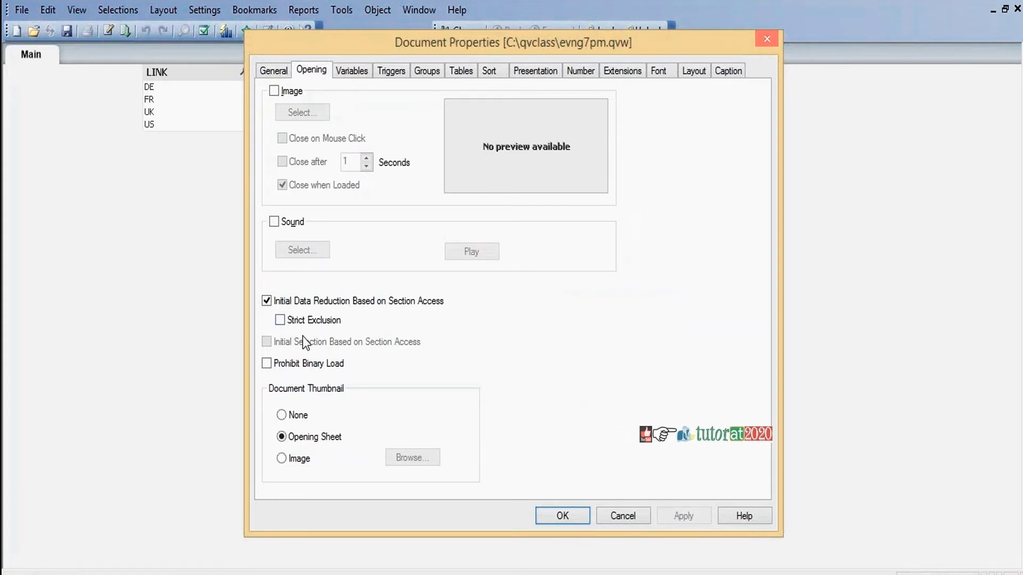
left_click(280, 320)
left_click(682, 515)
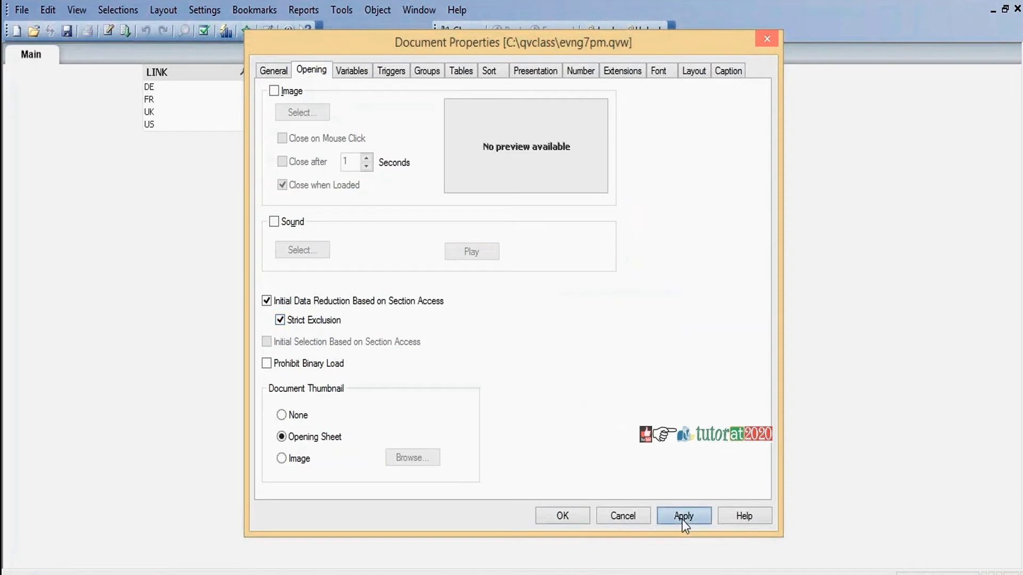
left_click(563, 516)
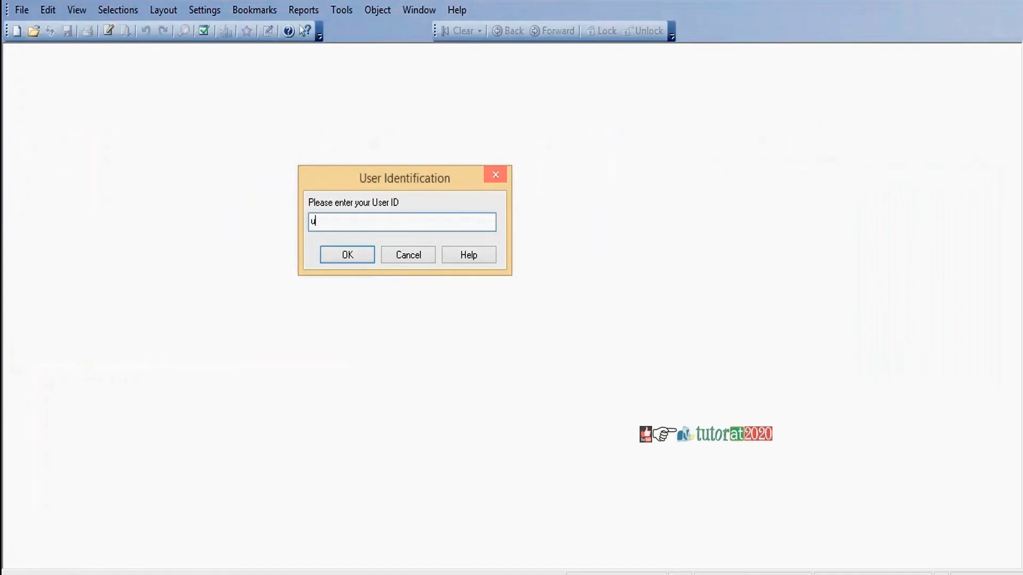
Try reopening the document with the admin user ID and password
type("admin")
key("Return")
type("admin")
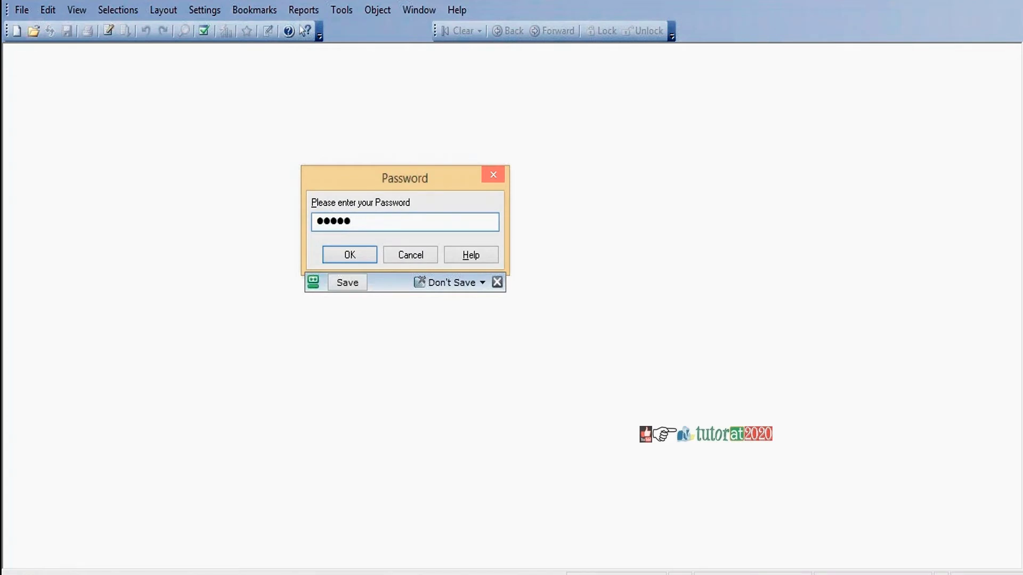
key("Return")
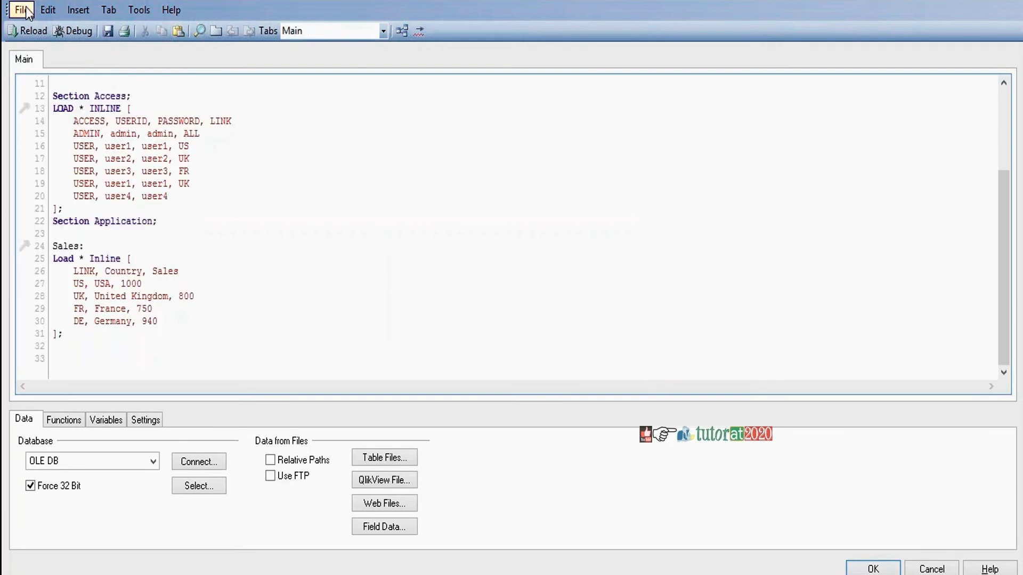
Create a password-protected Hidden Script tab, entering and confirming the password
left_click(24, 10)
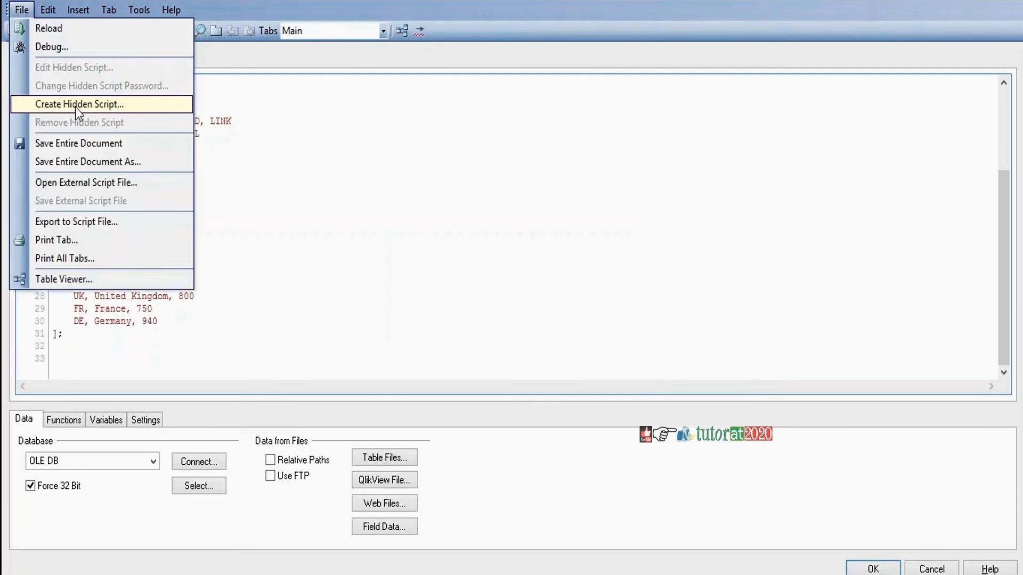
left_click(75, 104)
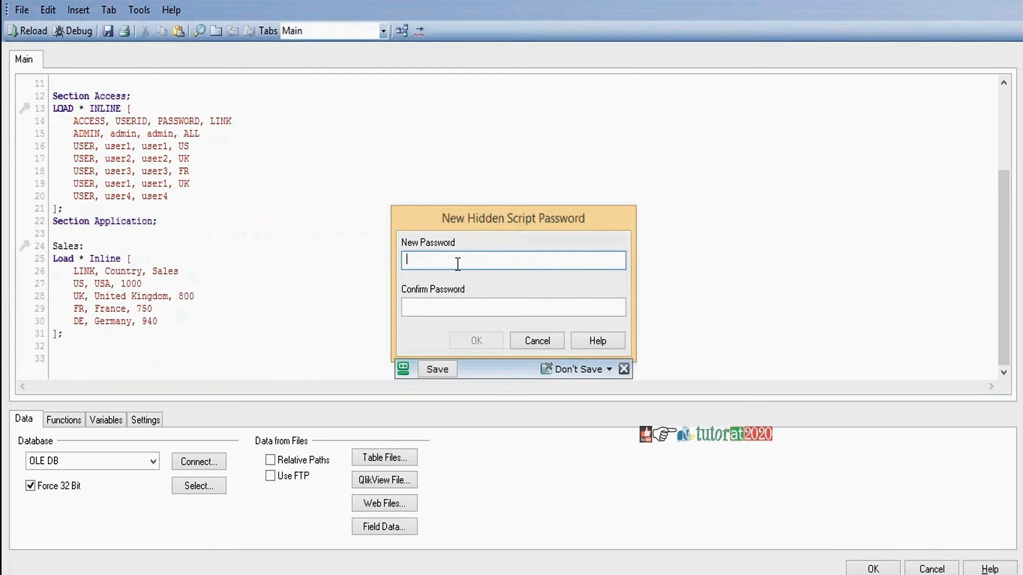
type("password")
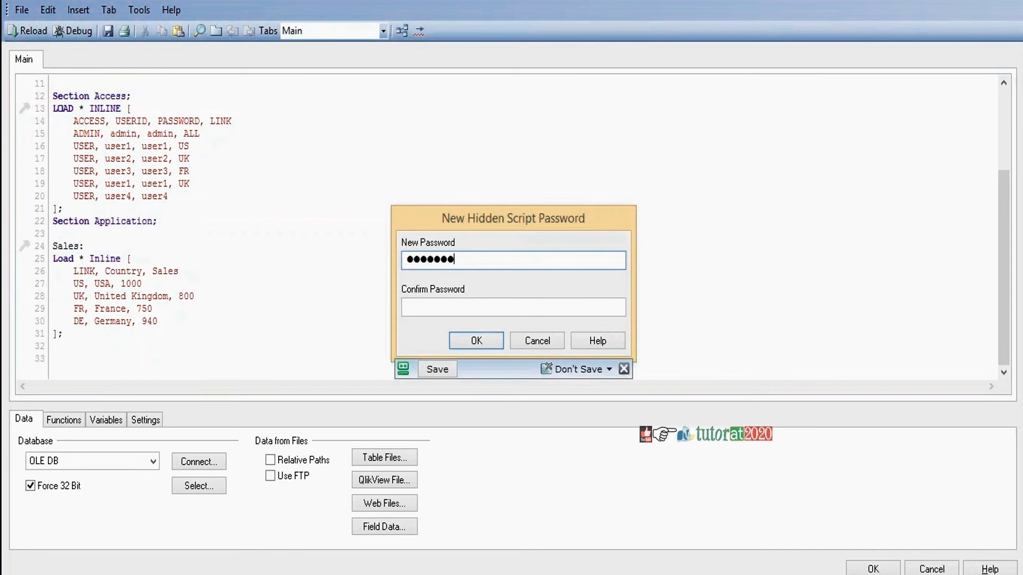
key("Tab")
type("passwo")
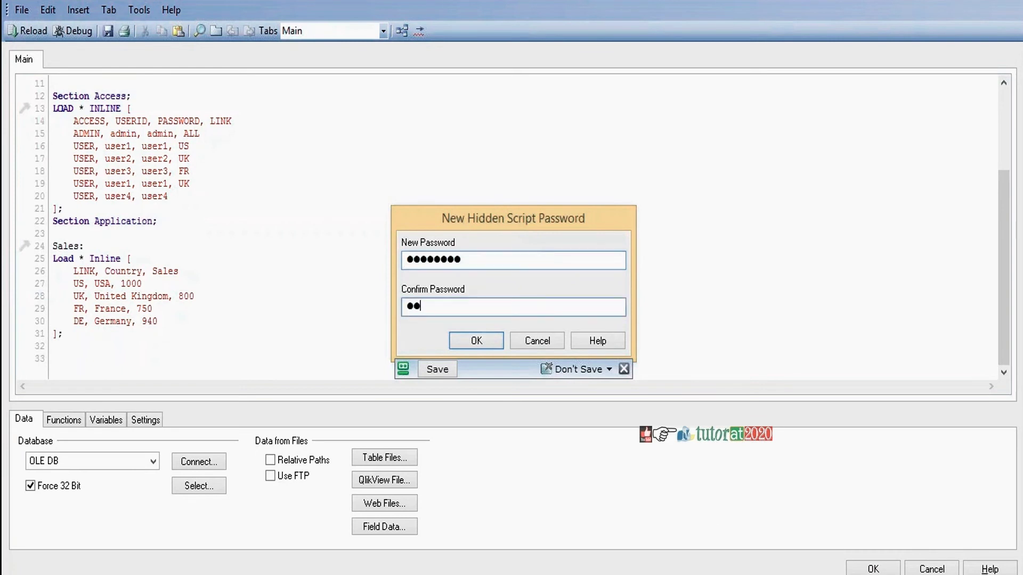
type("rd")
left_click(476, 341)
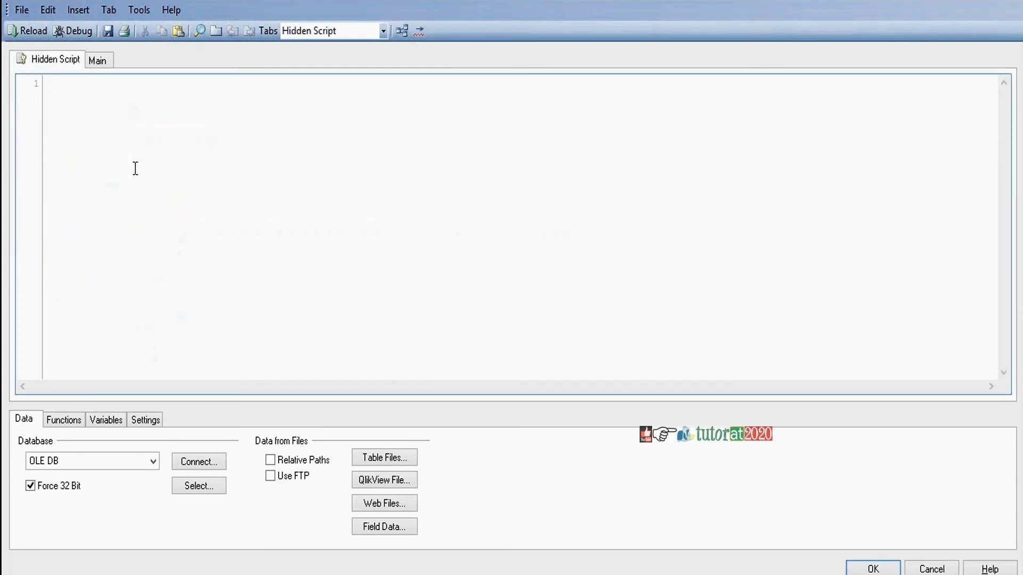
Move the Section Access block from Main into the Hidden Script and reload
left_click(97, 61)
left_click_drag(52, 96, 177, 223)
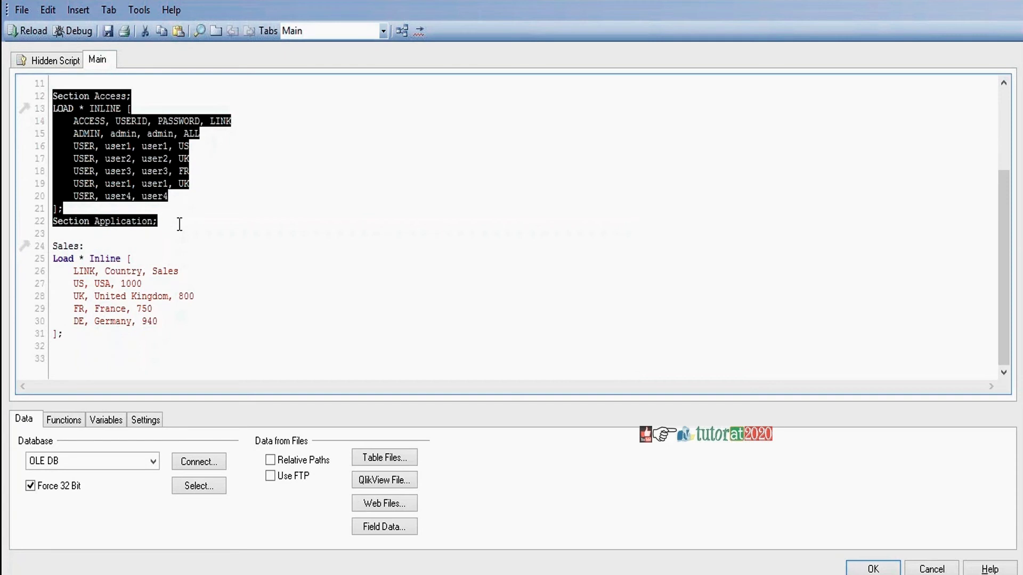
key("ctrl+x")
left_click(50, 57)
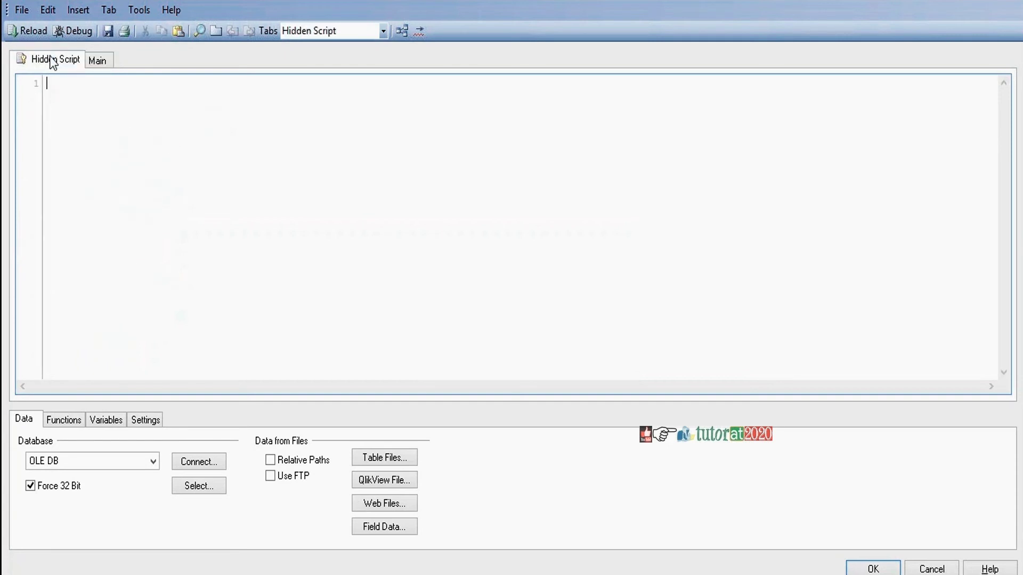
key("ctrl+v")
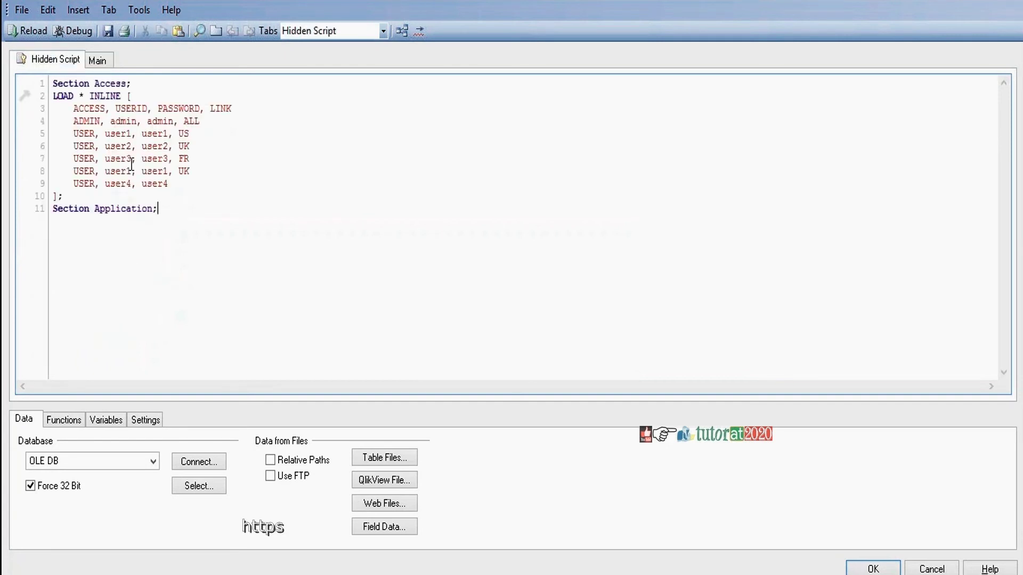
left_click(34, 35)
left_click(34, 35)
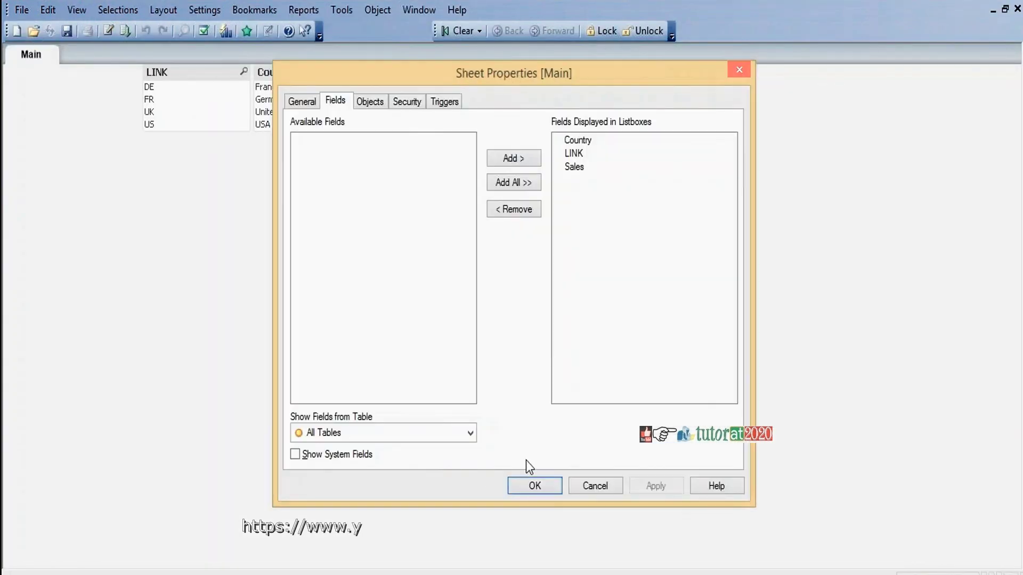
left_click(534, 486)
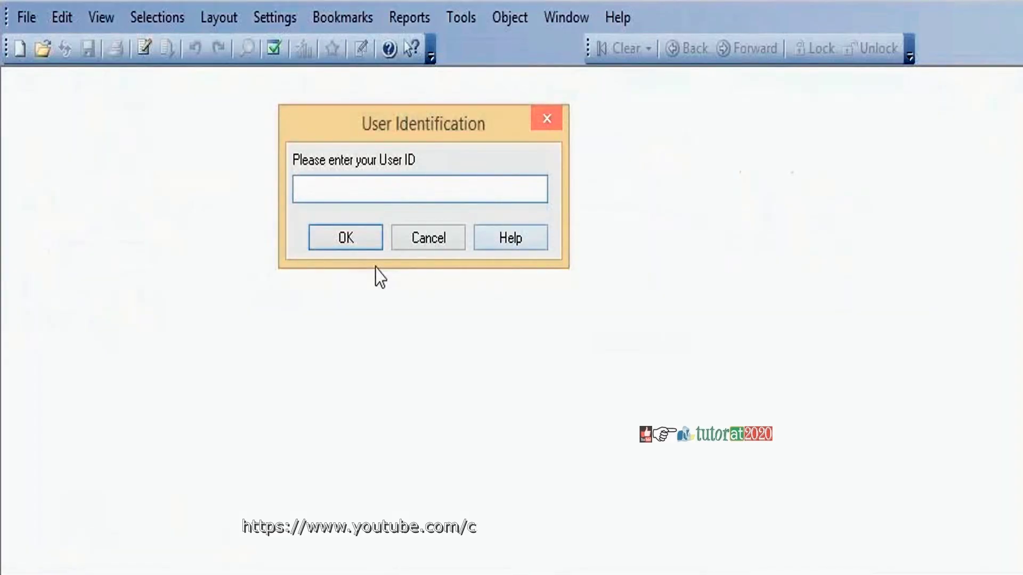
Sign in as the restricted UK user, then open the script editor's File menu
type("us")
type("er2")
key("Return")
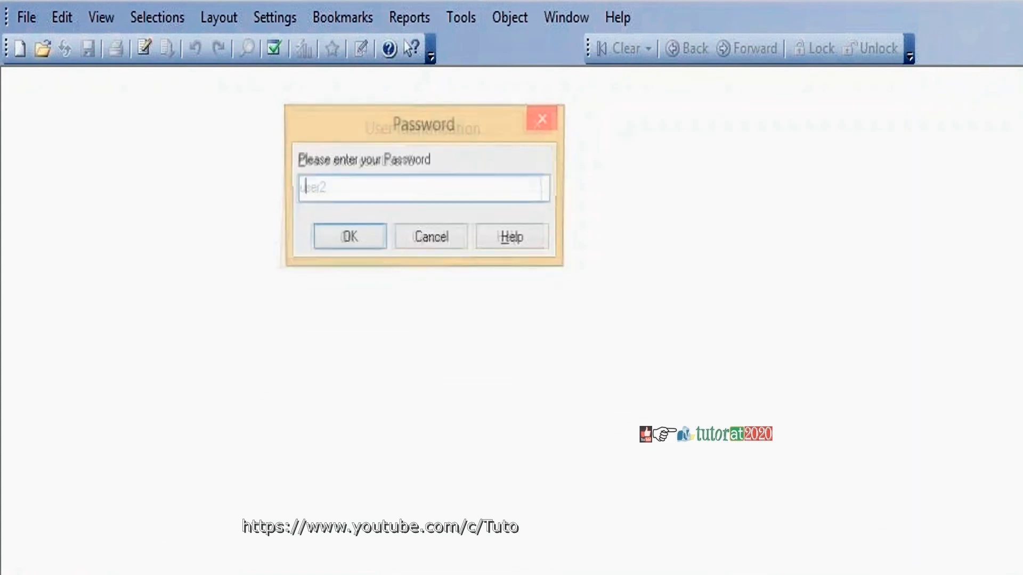
type("*****")
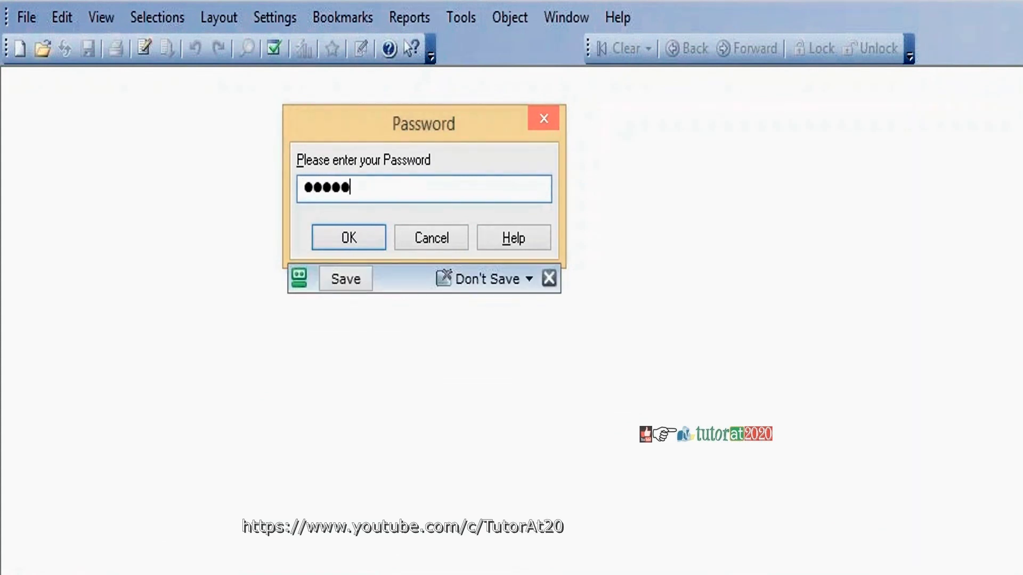
key("Return")
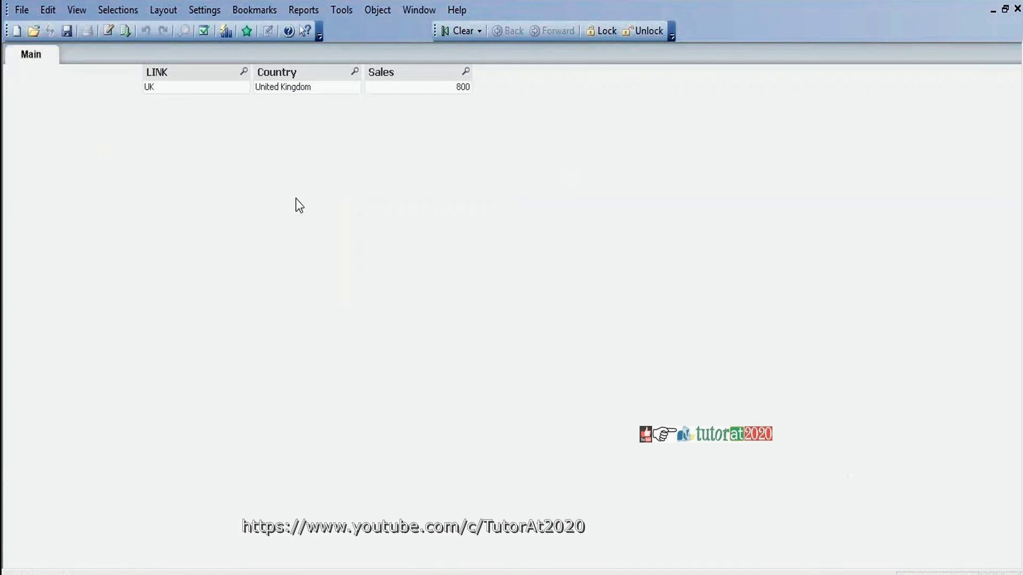
key("ctrl+e")
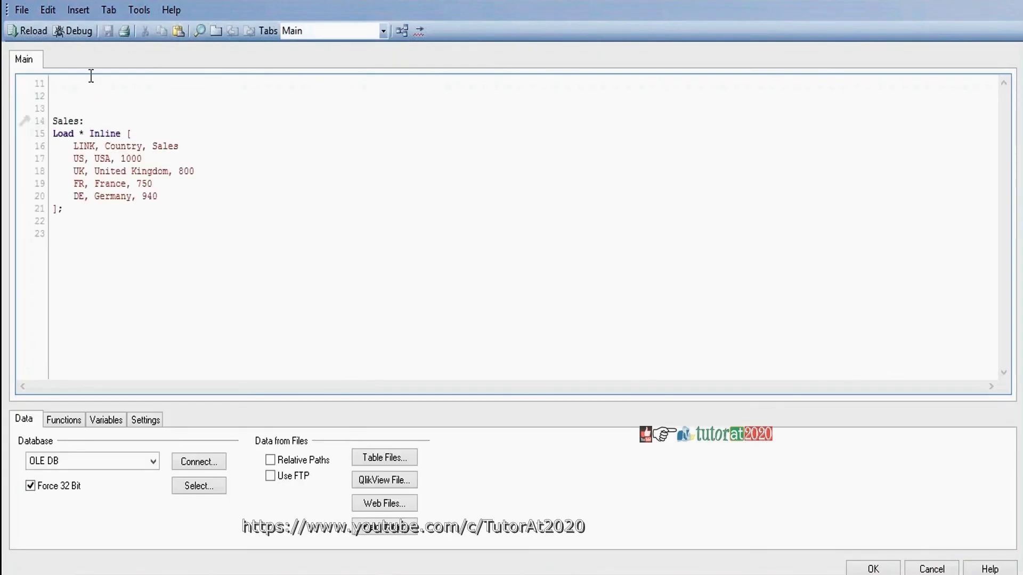
left_click(22, 11)
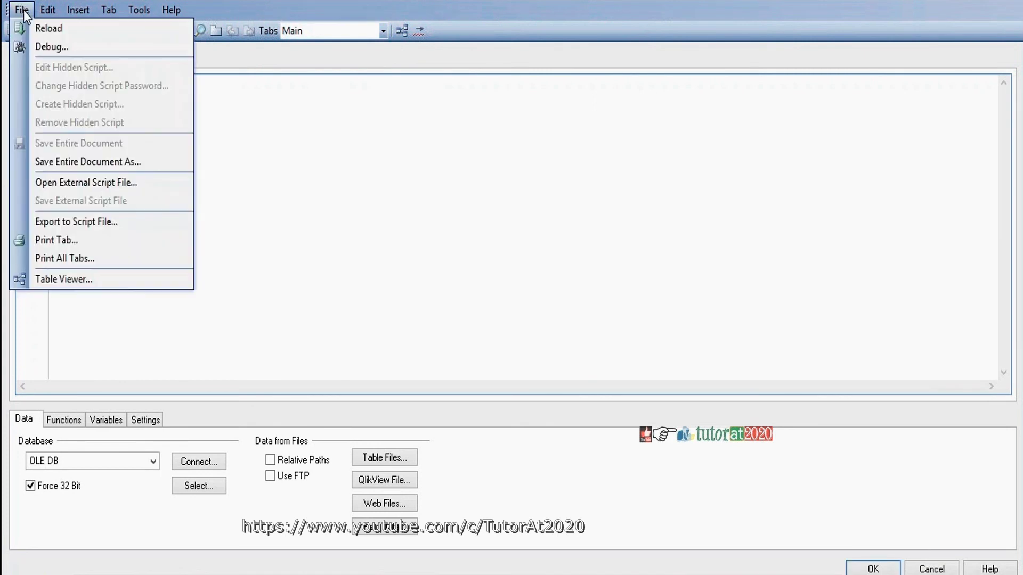